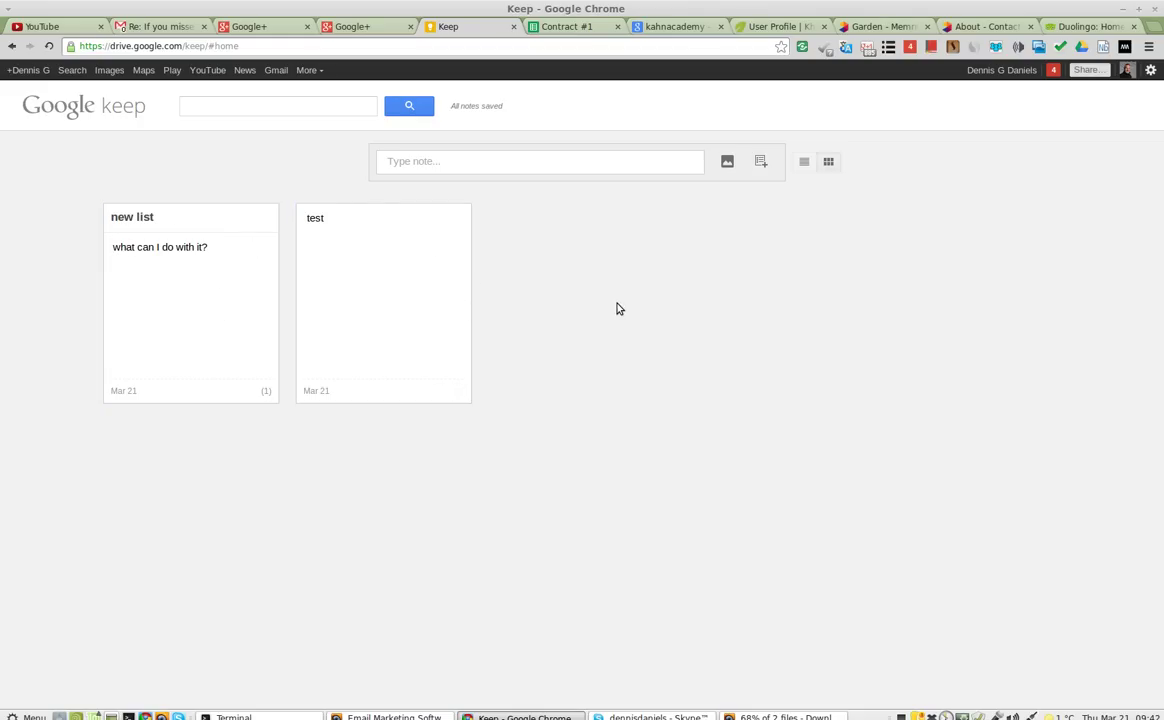
Create a Keep checklist note with the items 'fSDFASDFASDF' and 'AFEGAE'.
{"action": "left_click", "coordinate": [557, 164]}
{"action": "type", "text": "fSDFASDFASDF"}
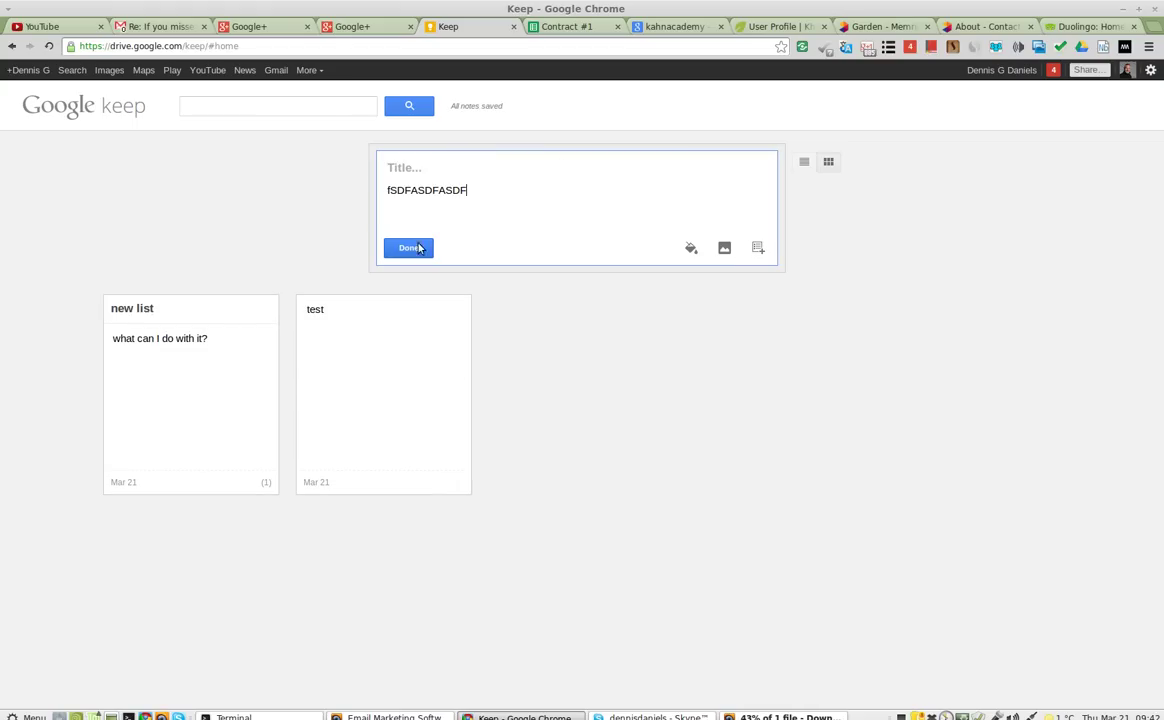
{"action": "left_click", "coordinate": [758, 250]}
{"action": "type", "text": "AFEGAE"}
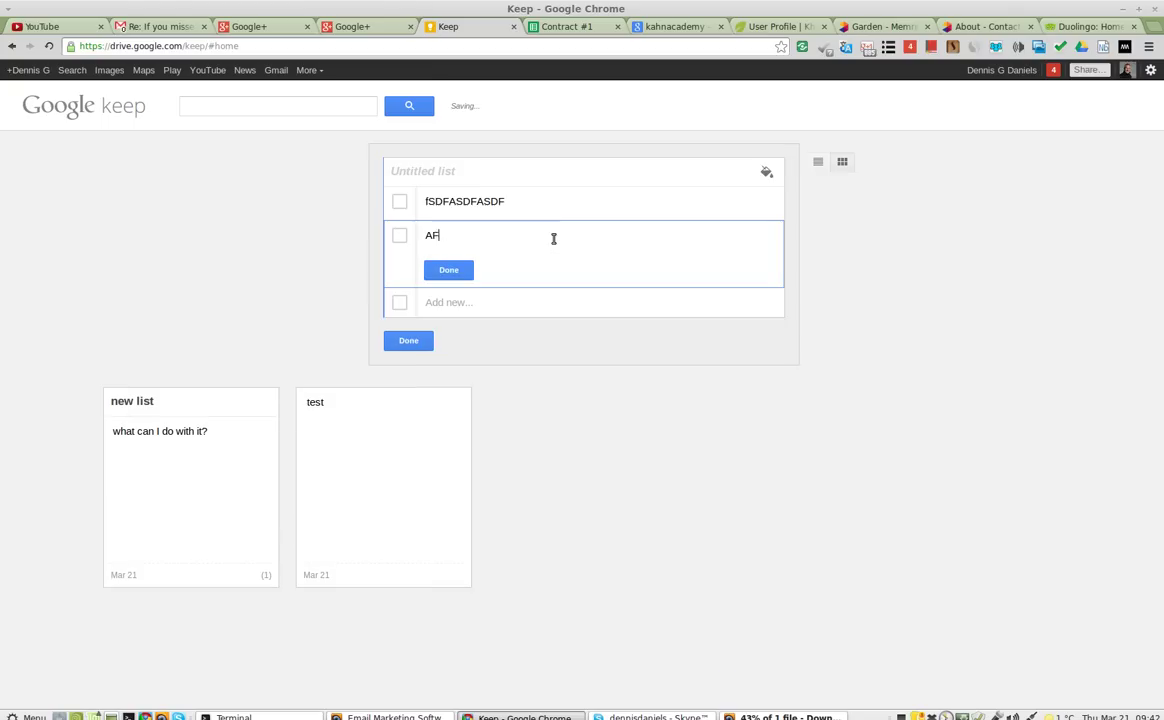
{"action": "key", "text": "Return"}
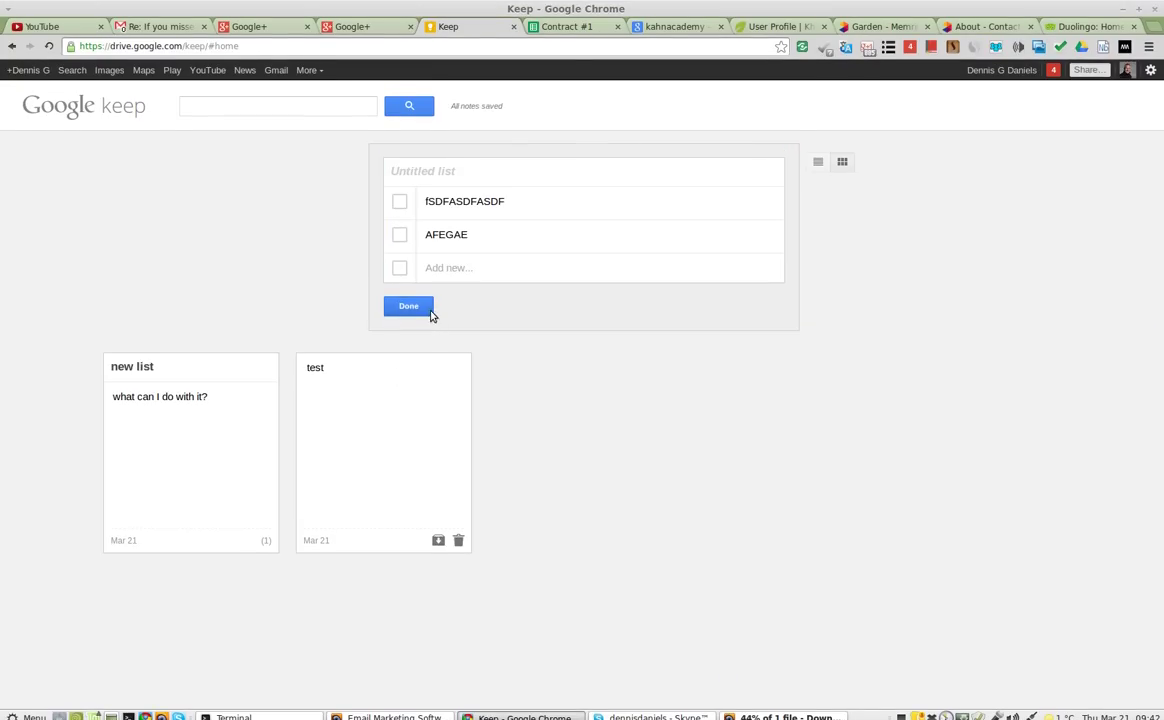
{"action": "left_click", "coordinate": [424, 308]}
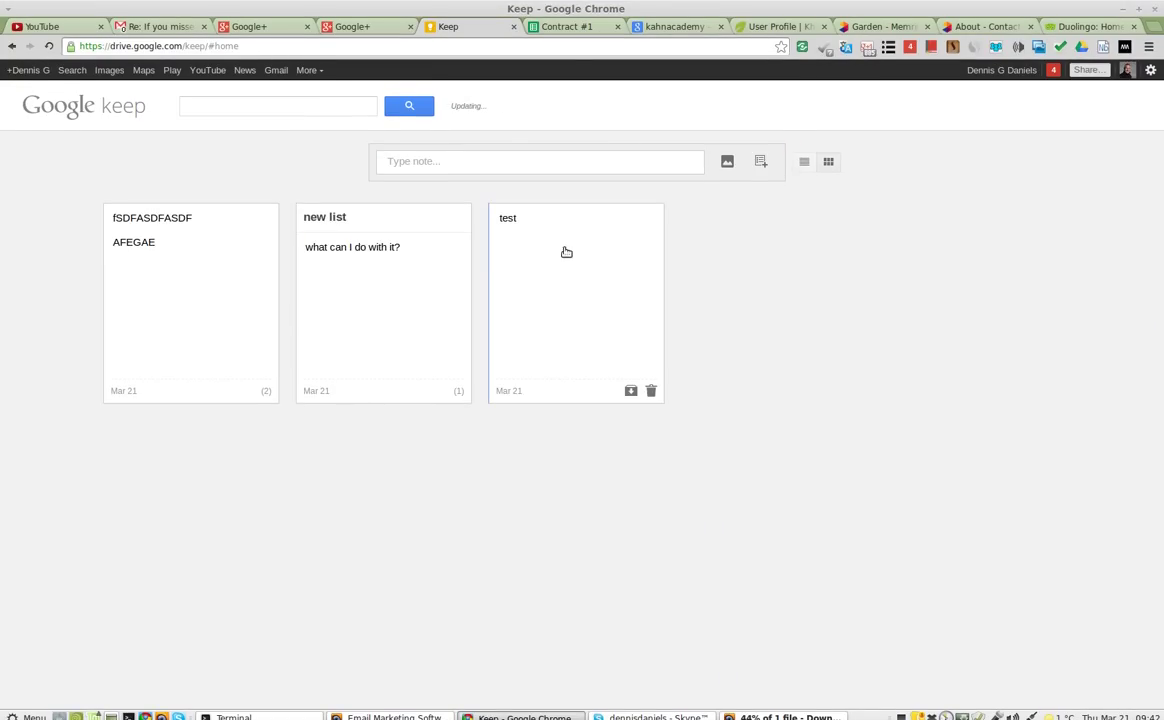
Change the 'test' note's text to 'ASGAEGATGE' and return to the notes overview.
{"action": "left_click", "coordinate": [566, 252]}
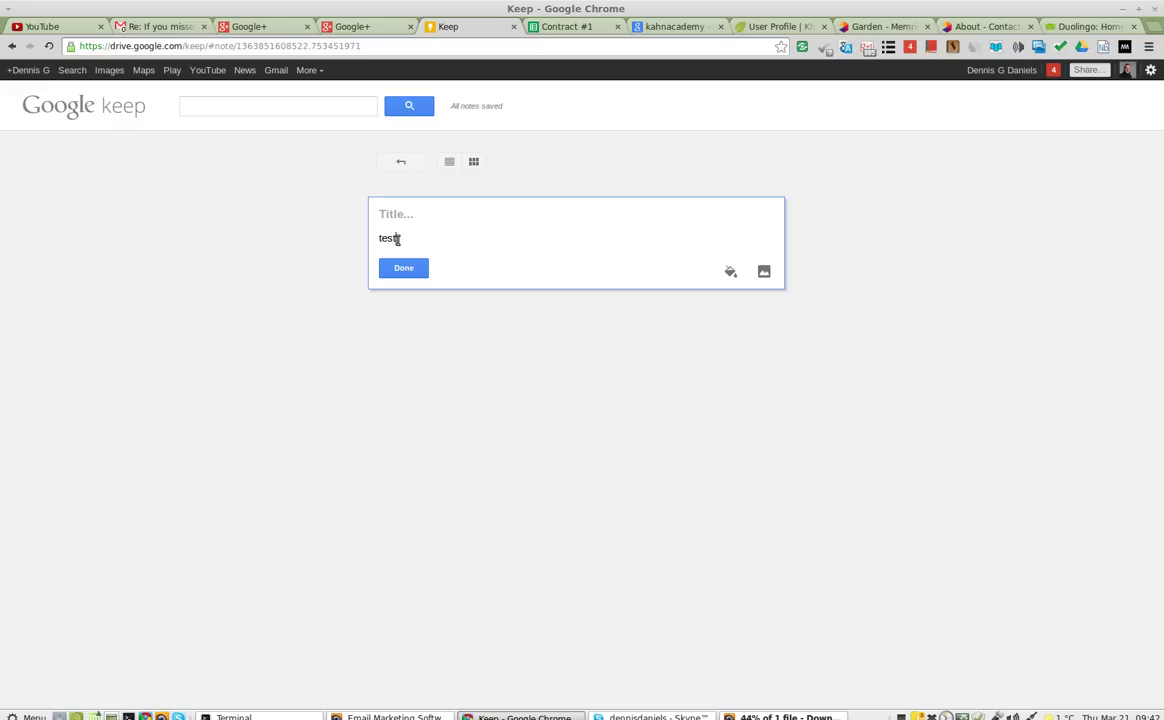
{"action": "double_click", "coordinate": [388, 237]}
{"action": "type", "text": "ASGAEGATGE"}
{"action": "left_click", "coordinate": [403, 268]}
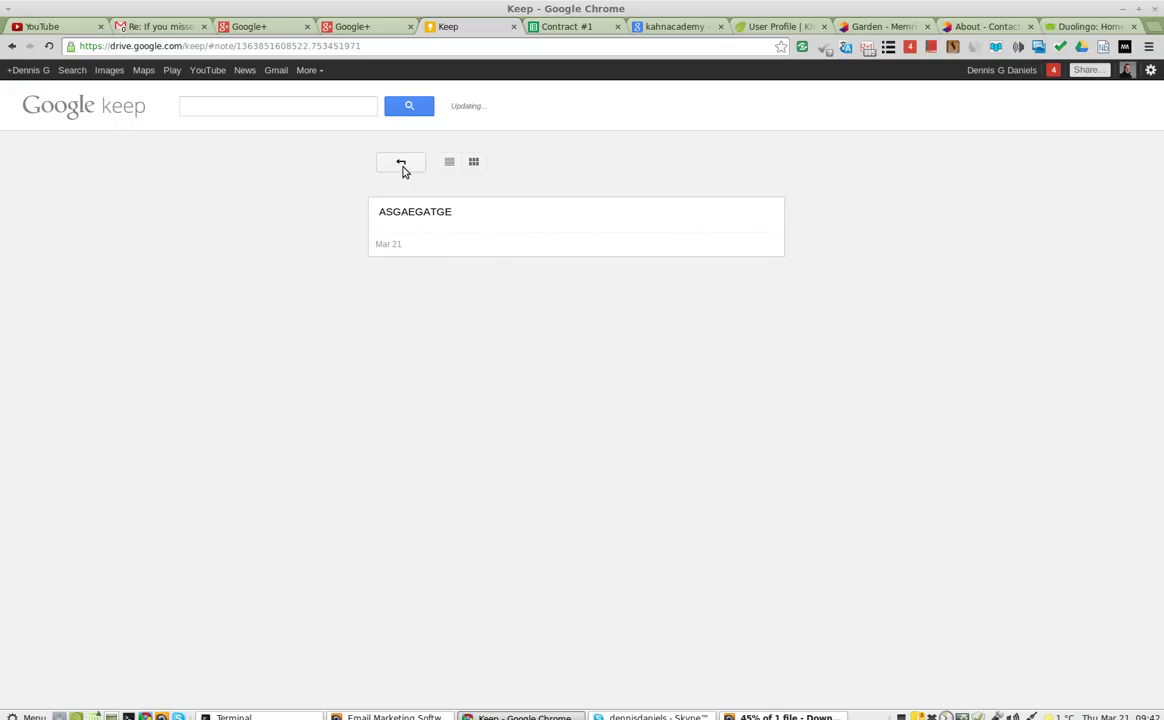
{"action": "left_click", "coordinate": [473, 165]}
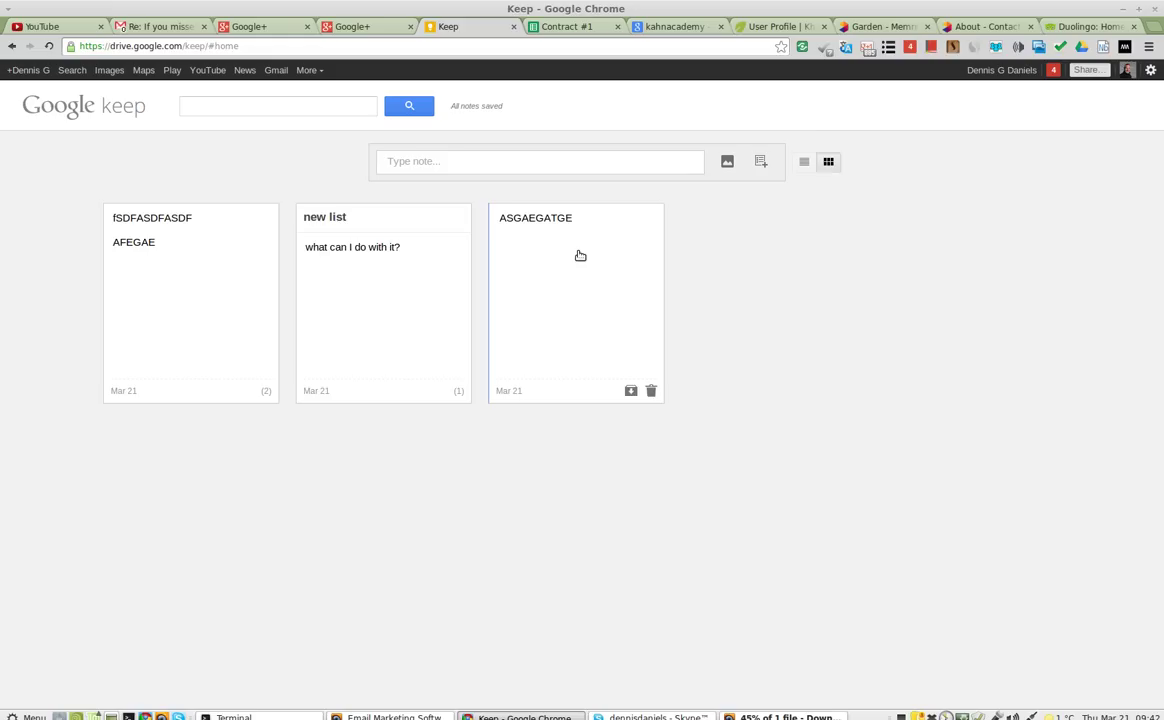
{"action": "left_click_drag", "start_coordinate": [579, 255], "coordinate": [395, 289]}
{"action": "left_click", "coordinate": [730, 294]}
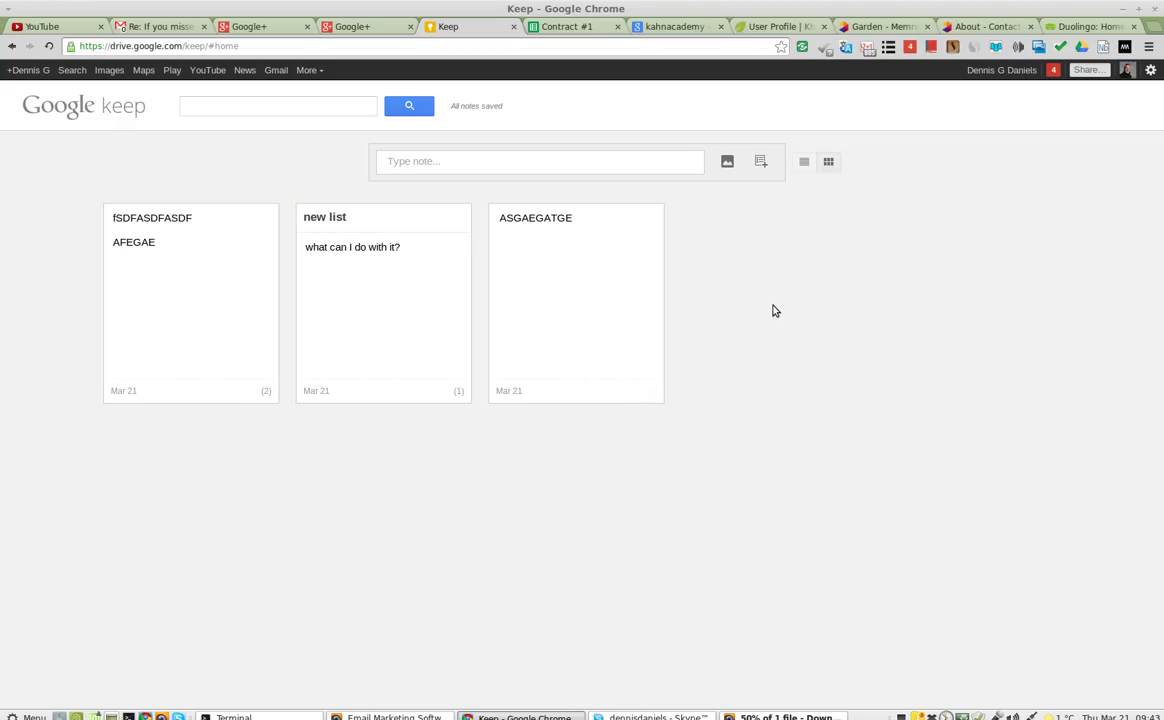
Open Web App Note in a new tab and rearrange the Lockheed, groundwater and GE notes.
{"action": "key", "text": "ctrl+t"}
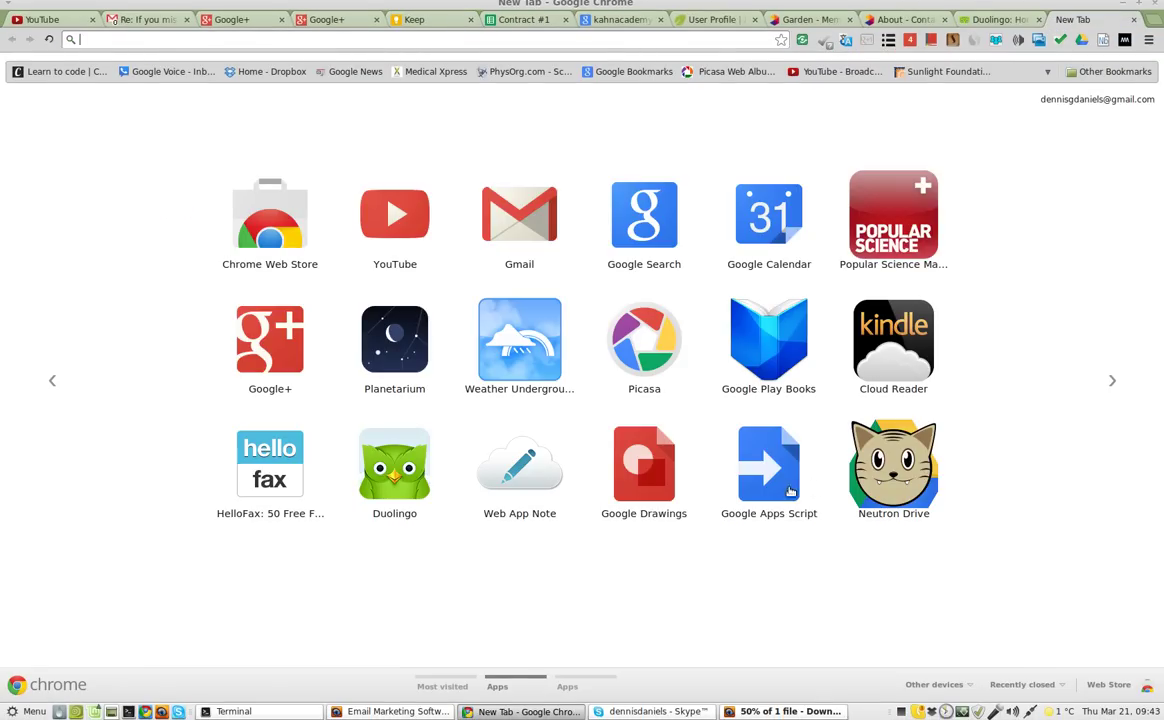
{"action": "left_click", "coordinate": [490, 430]}
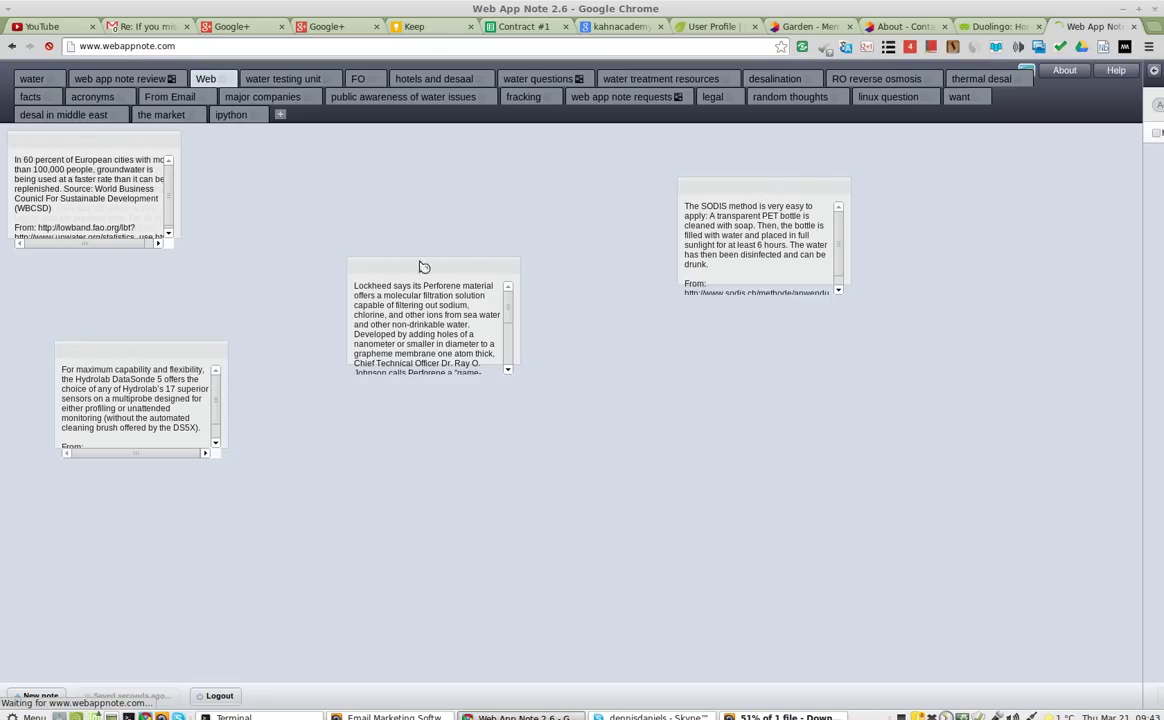
{"action": "left_click_drag", "start_coordinate": [343, 322], "coordinate": [378, 256]}
{"action": "left_click_drag", "start_coordinate": [126, 138], "coordinate": [541, 386]}
{"action": "left_click_drag", "start_coordinate": [125, 143], "coordinate": [819, 391]}
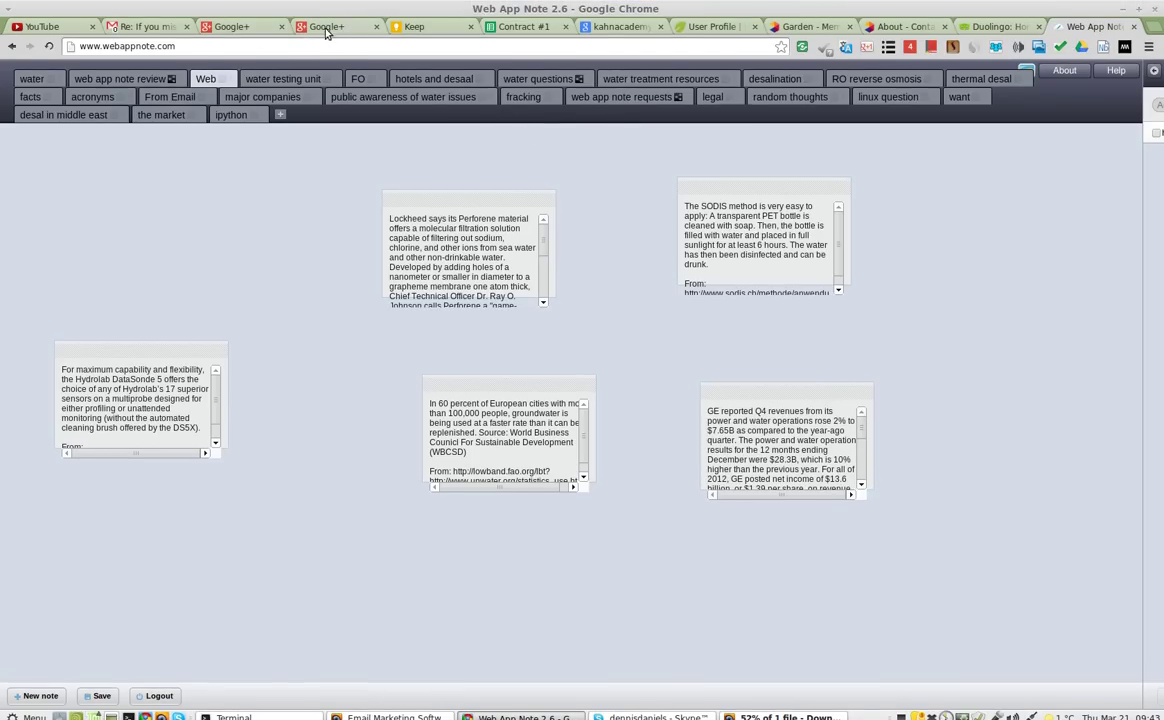
Open the Khan Academy website from the search results and scroll down its homepage.
{"action": "left_click", "coordinate": [615, 28]}
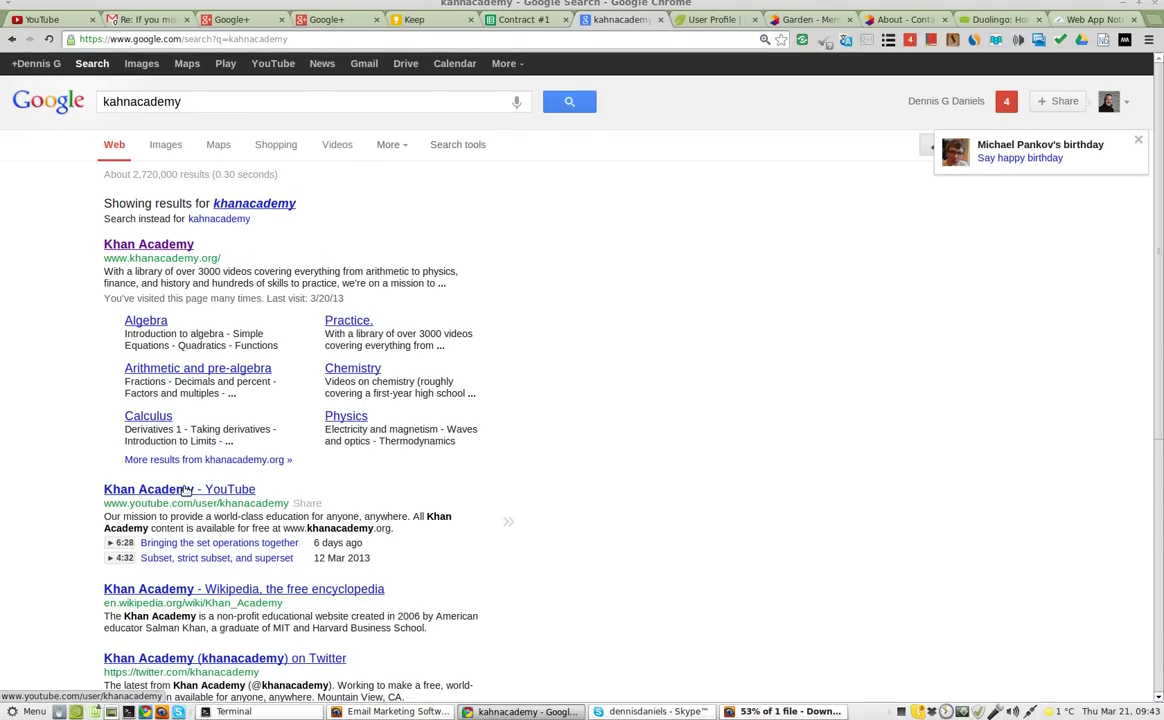
{"action": "left_click", "coordinate": [146, 244]}
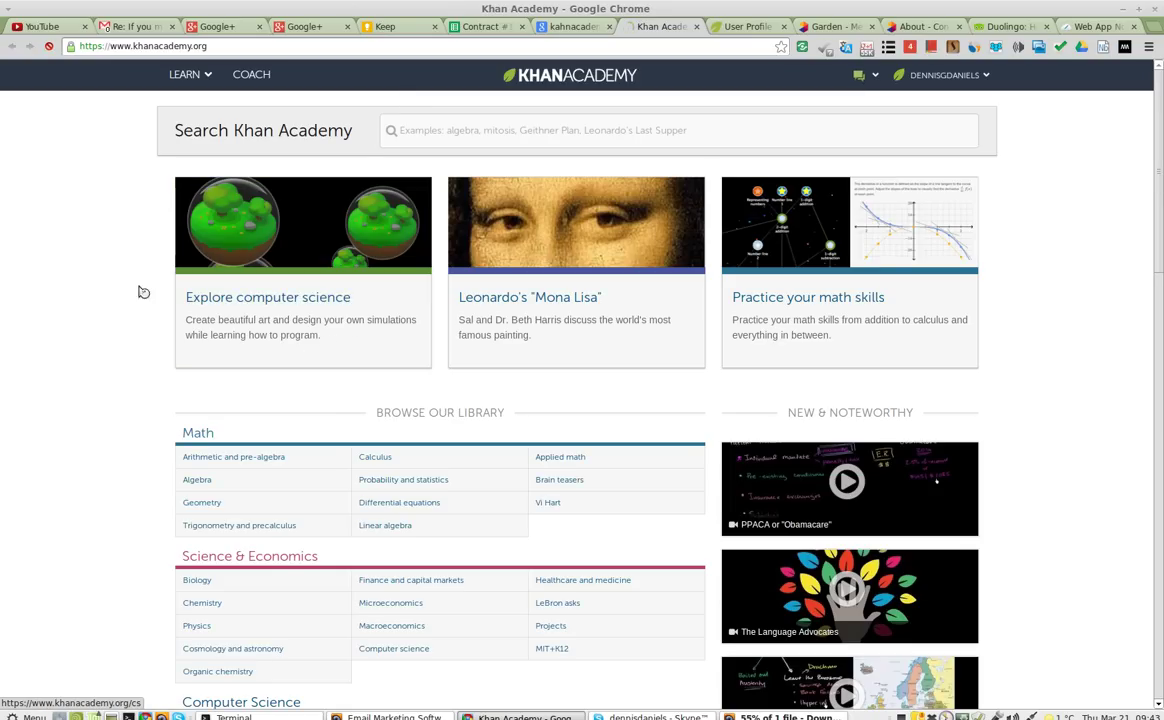
{"action": "left_click_drag", "start_coordinate": [291, 338], "coordinate": [86, 300]}
{"action": "scroll", "coordinate": [88, 305], "scroll_direction": "down", "scroll_amount": 10}
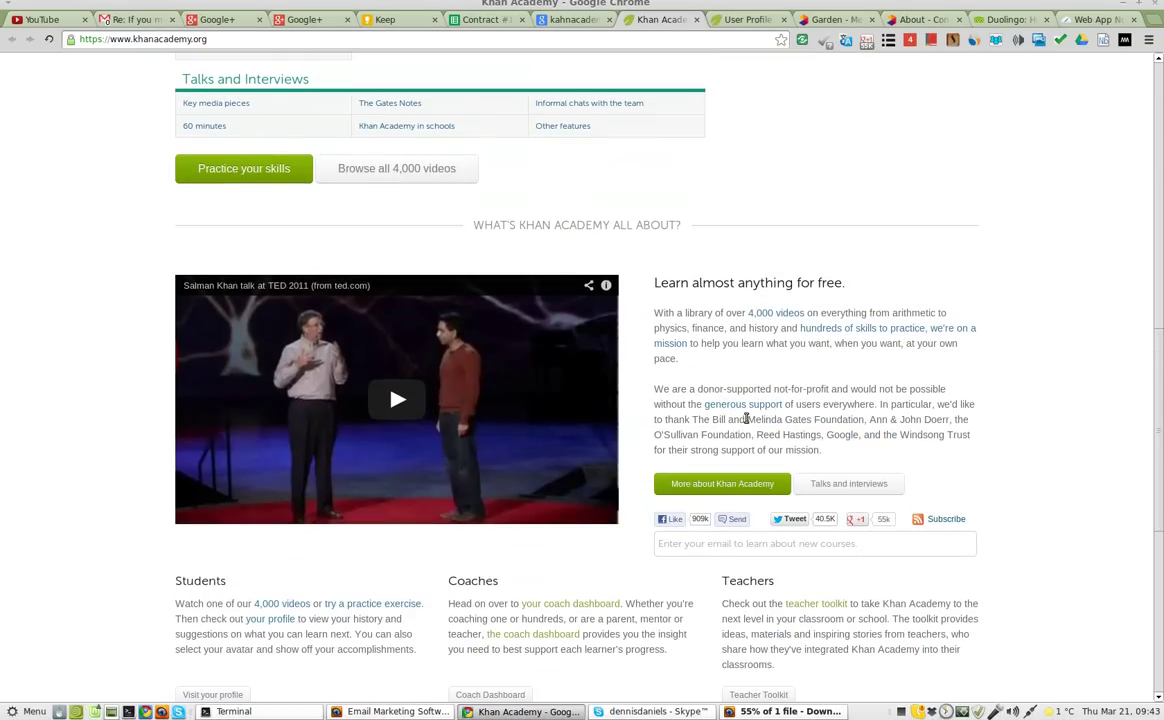
Save the donor-supported paragraph as a new Web App Note note.
{"action": "left_click_drag", "start_coordinate": [820, 452], "coordinate": [656, 392]}
{"action": "right_click", "coordinate": [678, 396]}
{"action": "mouse_move", "coordinate": [979, 504]}
{"action": "left_click", "coordinate": [1043, 505]}
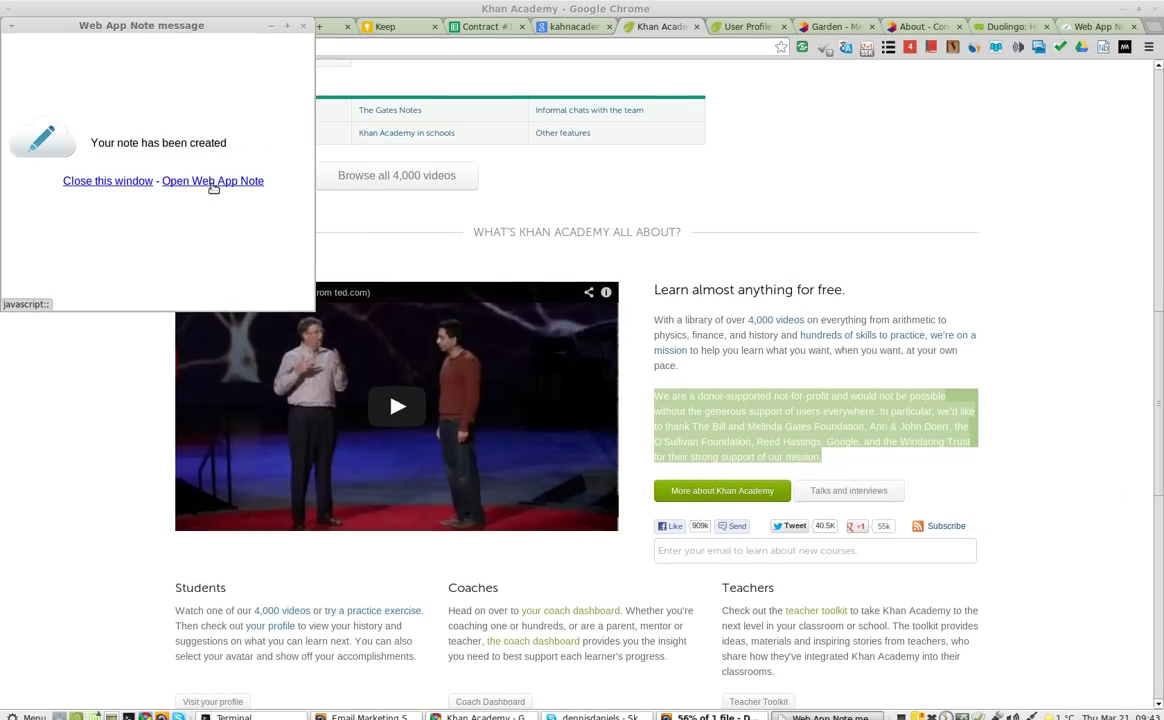
Open the clipped note in a fresh Web App Note tab beside Keep, closing the old one.
{"action": "left_click", "coordinate": [212, 183]}
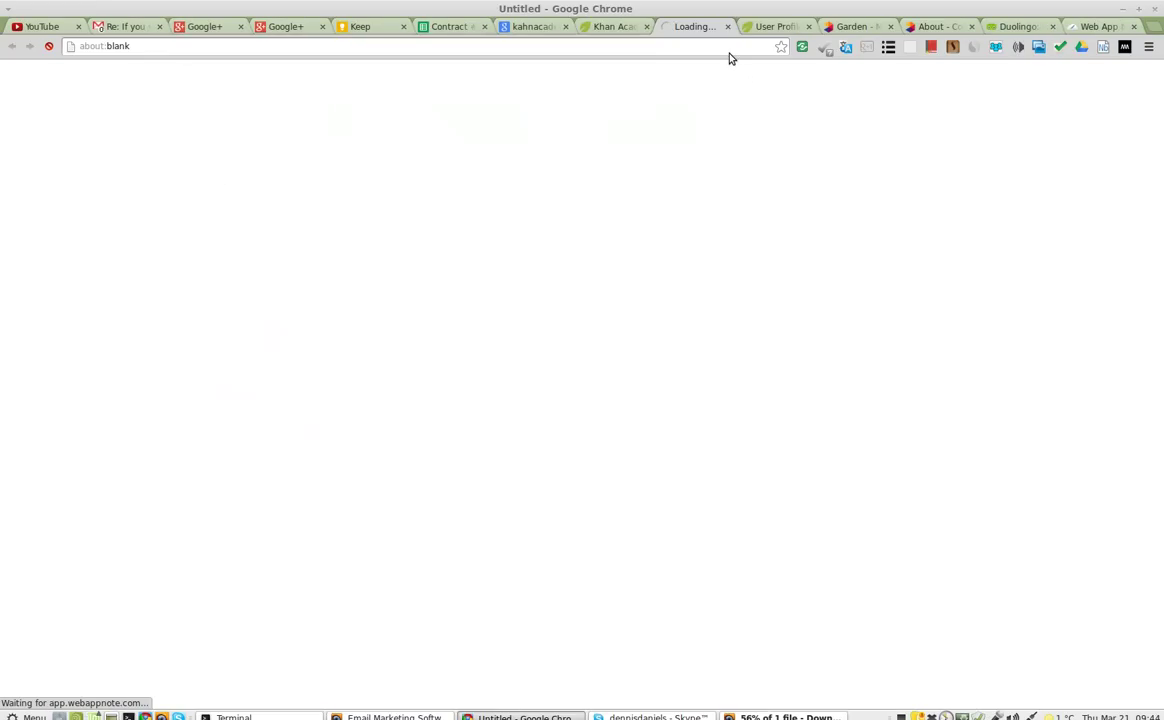
{"action": "left_click", "coordinate": [1135, 28]}
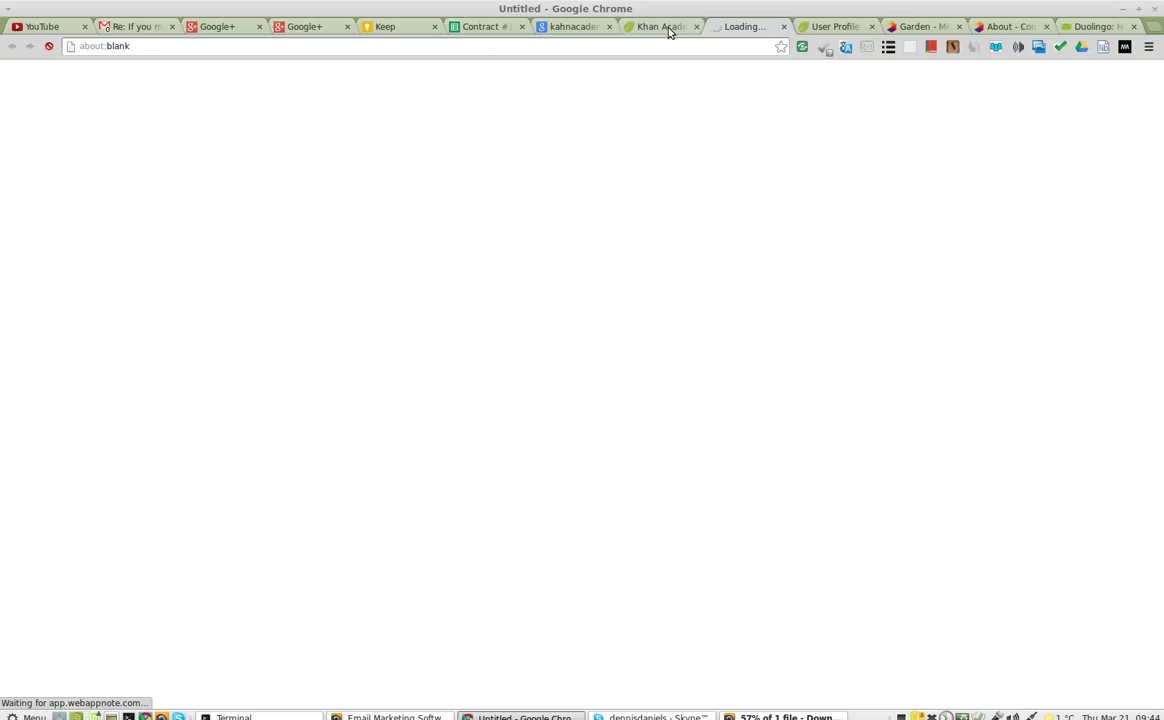
{"action": "left_click_drag", "start_coordinate": [715, 28], "coordinate": [480, 28]}
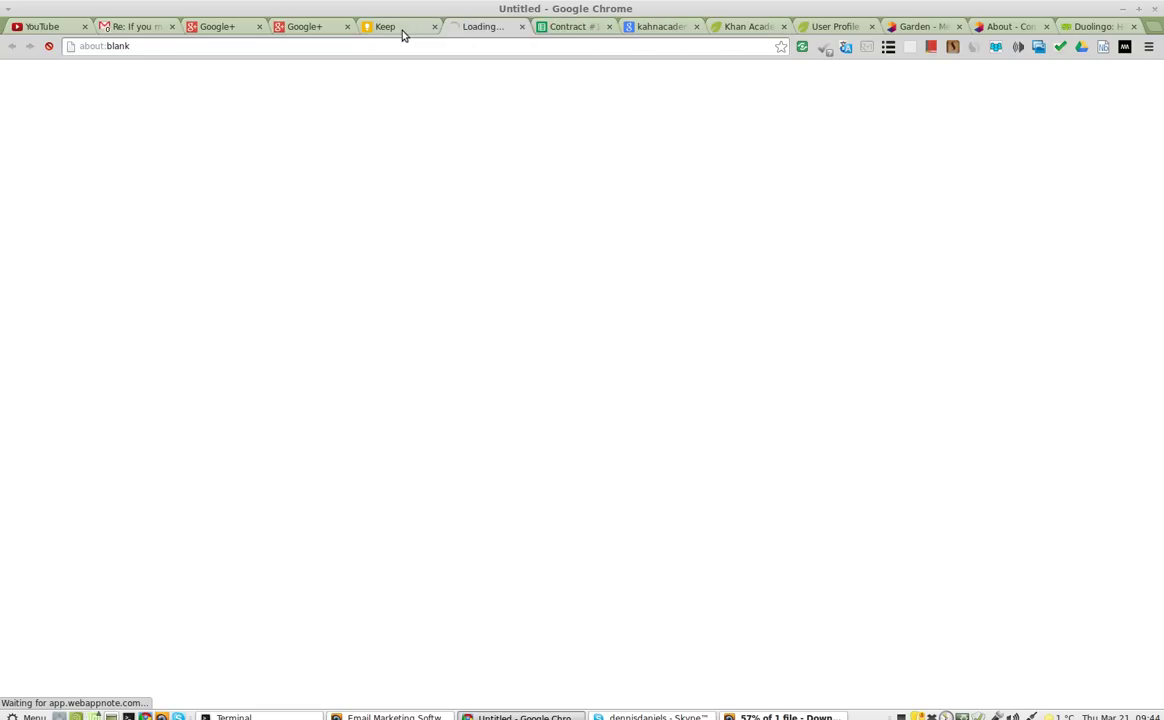
{"action": "left_click", "coordinate": [398, 30]}
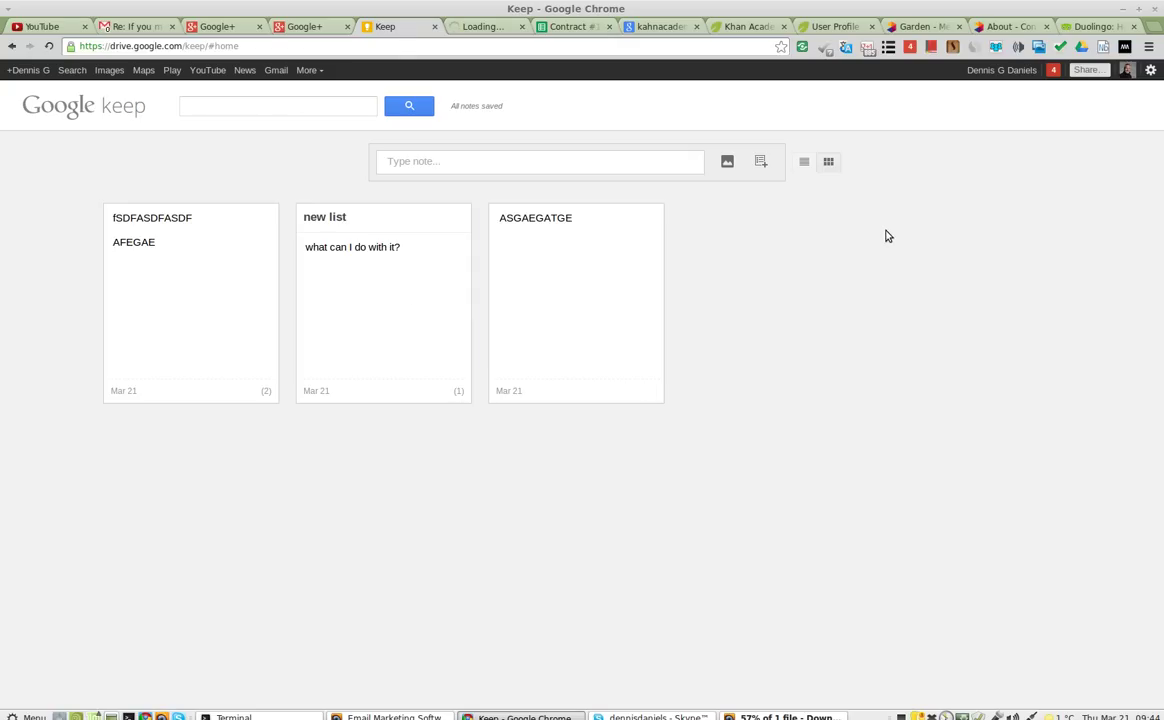
In a new tab, search Google for 'chrome estensions' after a failed chrome-extension address.
{"action": "key", "text": "ctrl+t"}
{"action": "type", "text": "CH"}
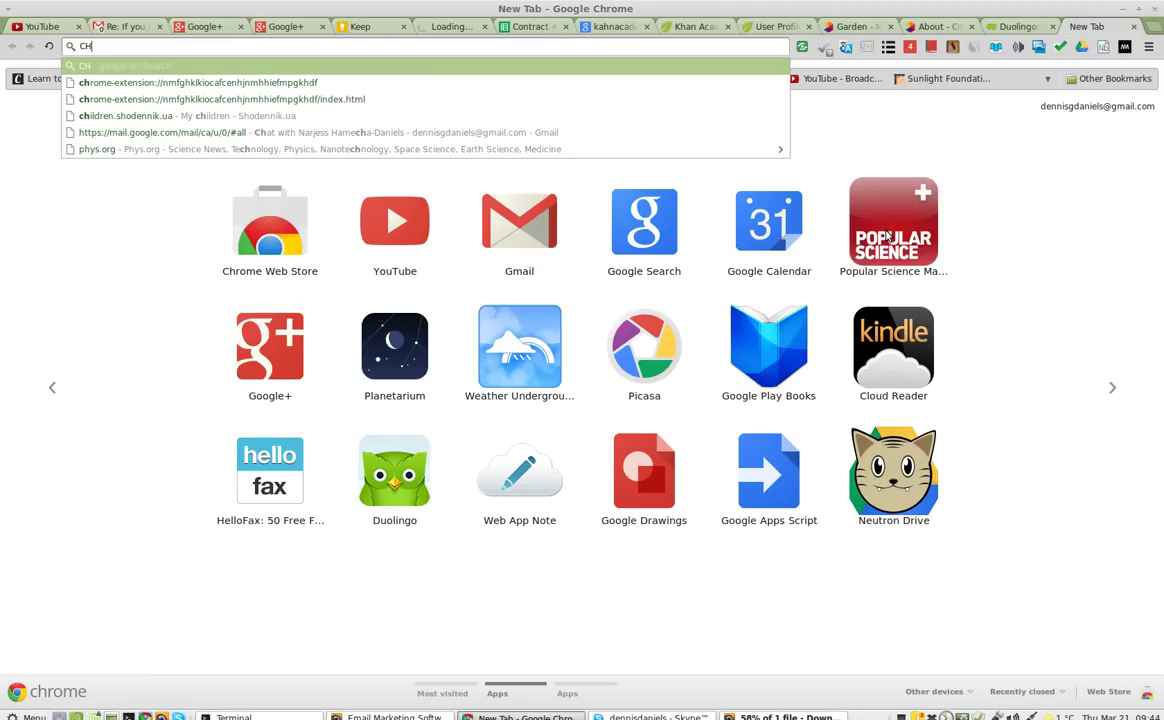
{"action": "left_click", "coordinate": [285, 84]}
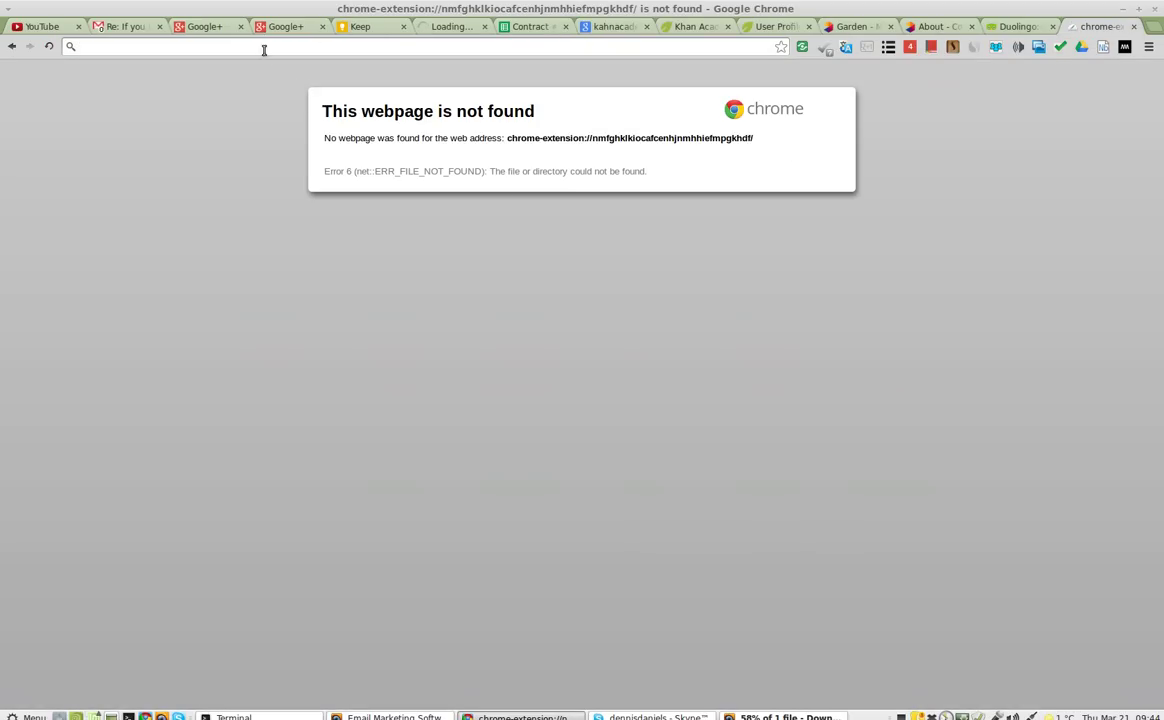
{"action": "type", "text": "GO"}
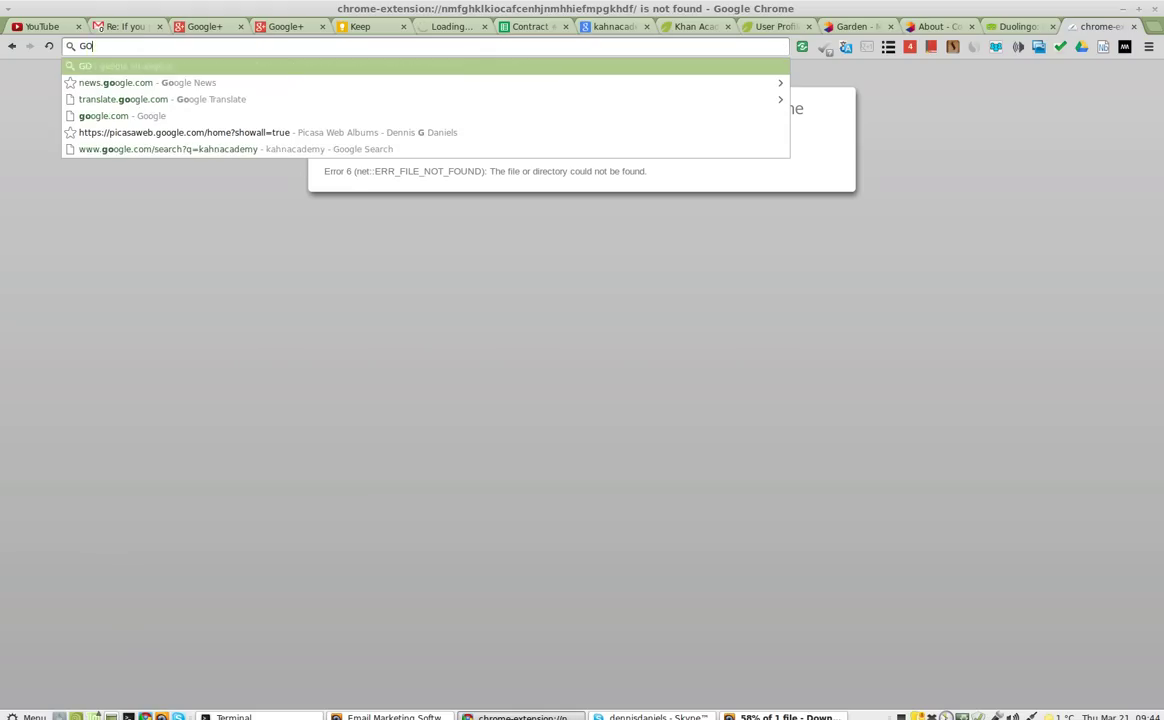
{"action": "key", "text": "BackSpace"}
{"action": "key", "text": "BackSpace"}
{"action": "type", "text": "g"}
{"action": "key", "text": "BackSpace"}
{"action": "key", "text": "BackSpace"}
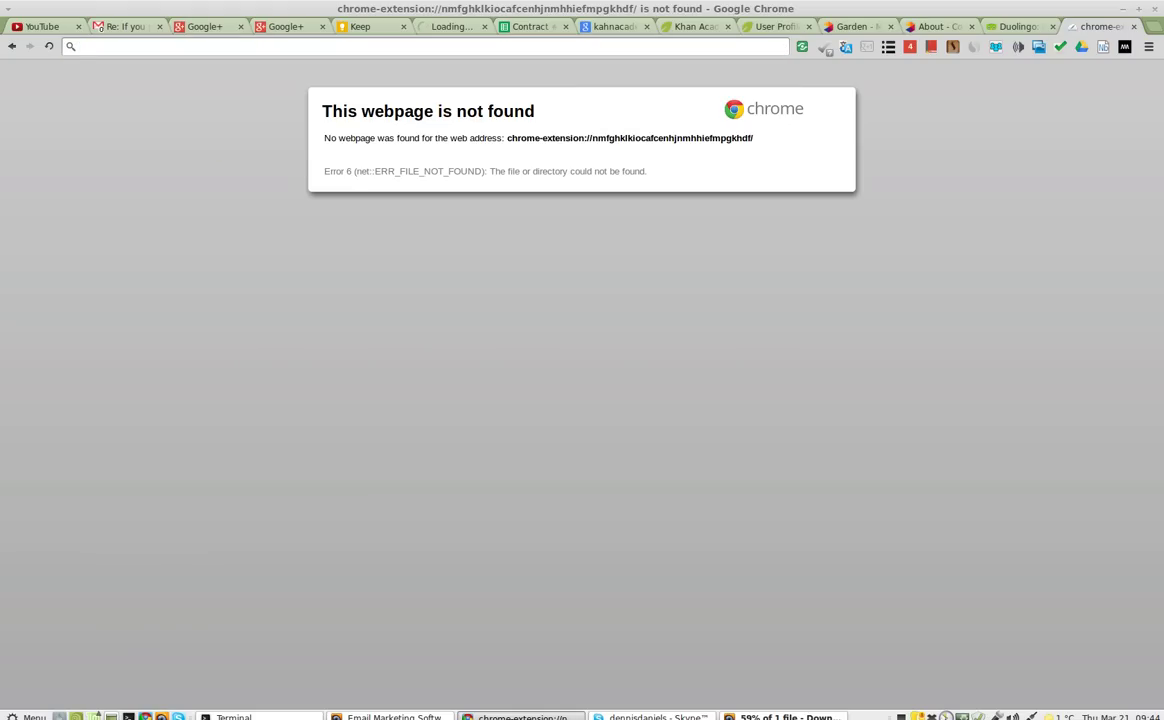
{"action": "type", "text": "chro"}
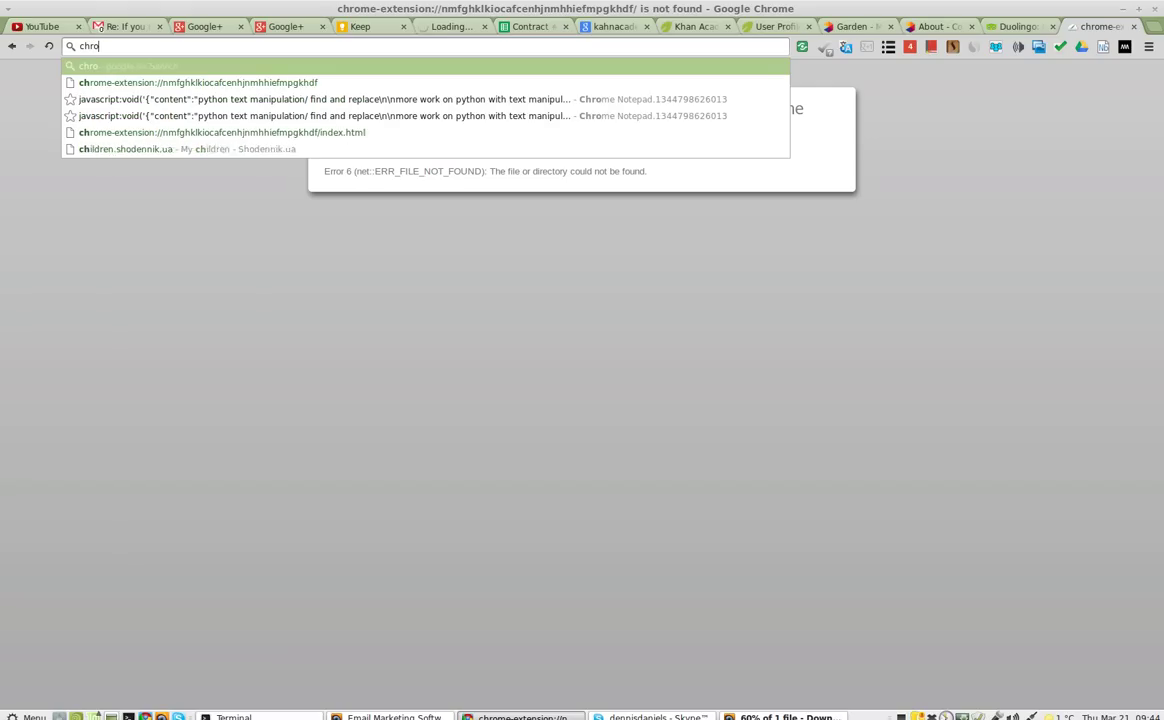
{"action": "type", "text": "me estensions"}
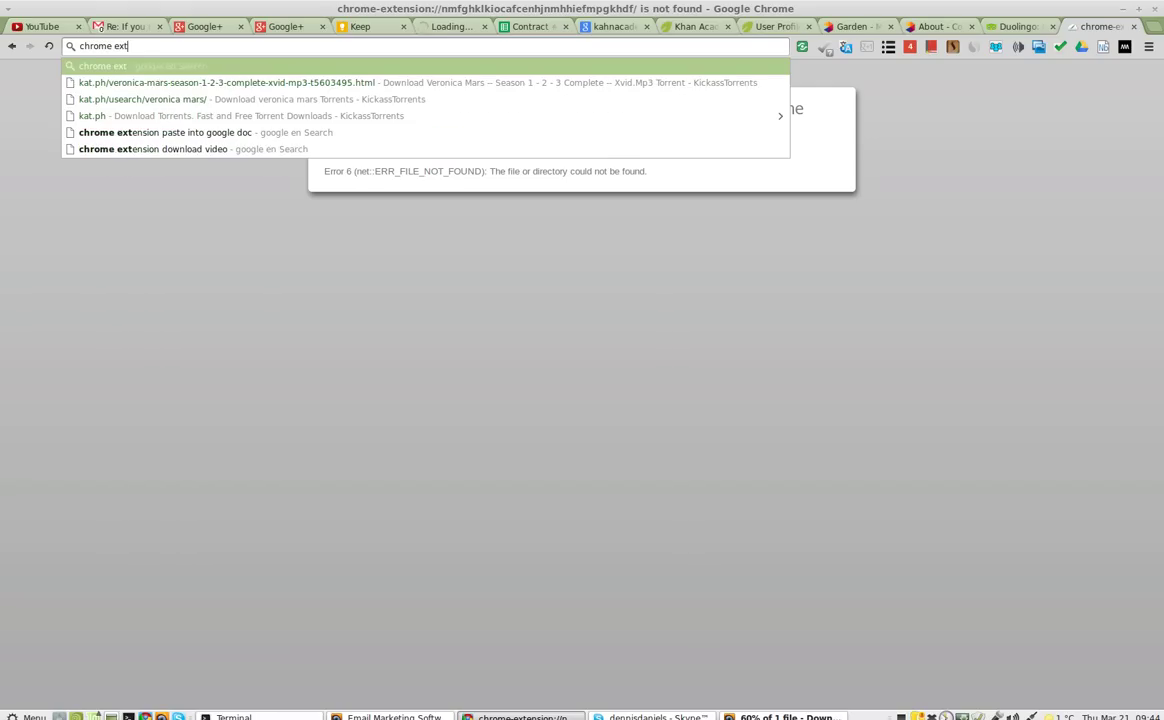
{"action": "key", "text": "Return"}
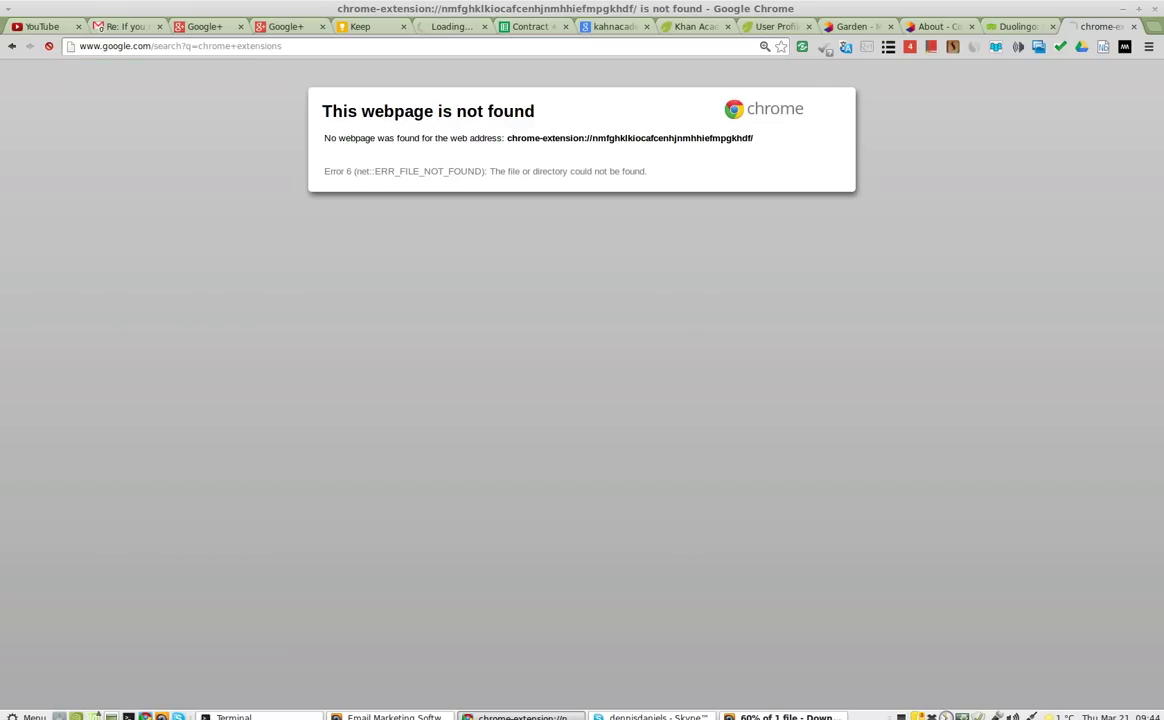
Open the Chrome Web Store extensions page and search it for 'keep', then 'google keep'.
{"action": "left_click", "coordinate": [236, 283]}
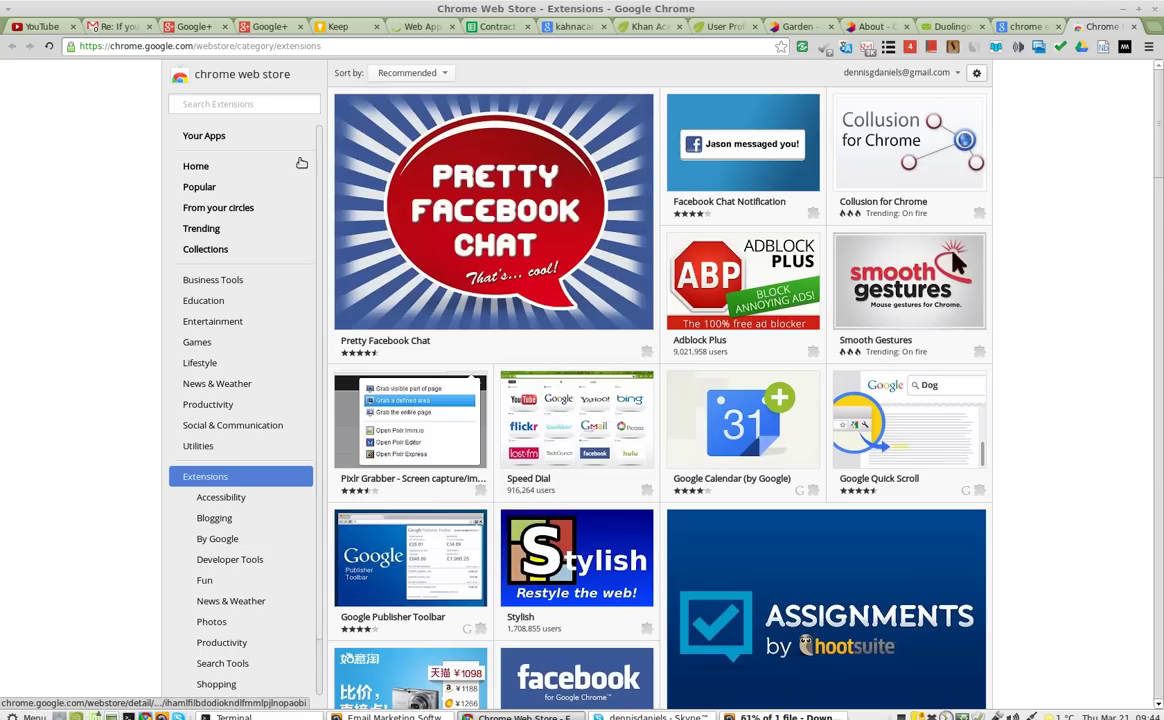
{"action": "left_click", "coordinate": [252, 104]}
{"action": "type", "text": "keep"}
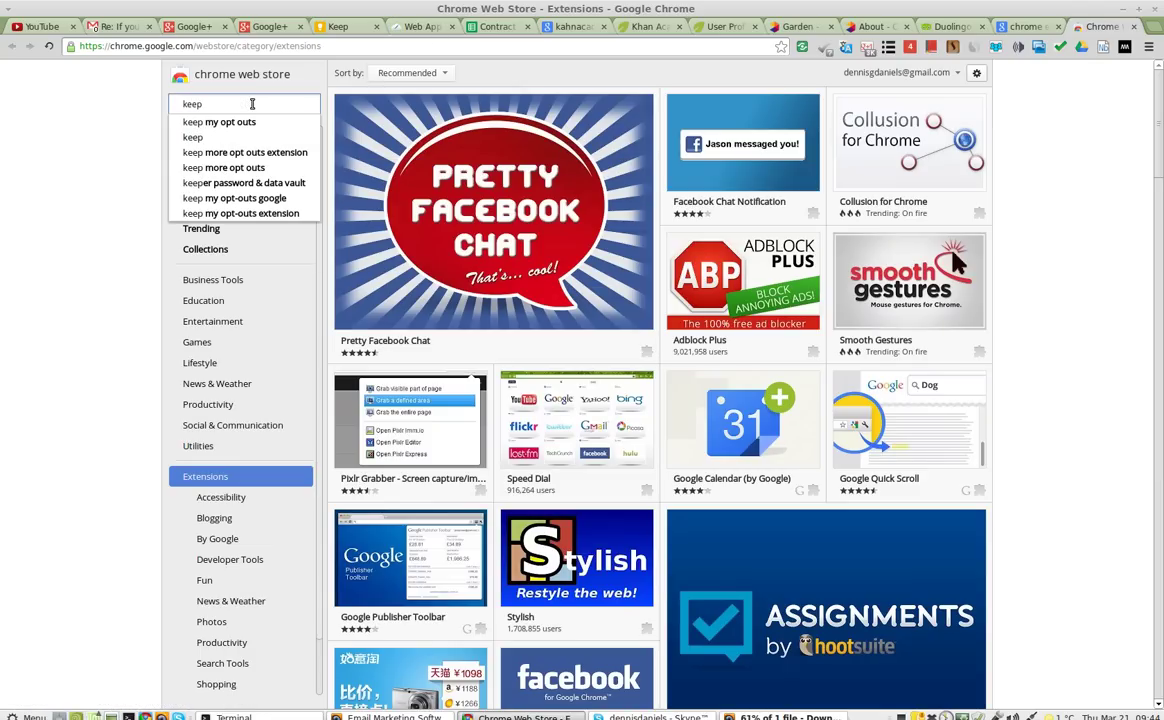
{"action": "key", "text": "Return"}
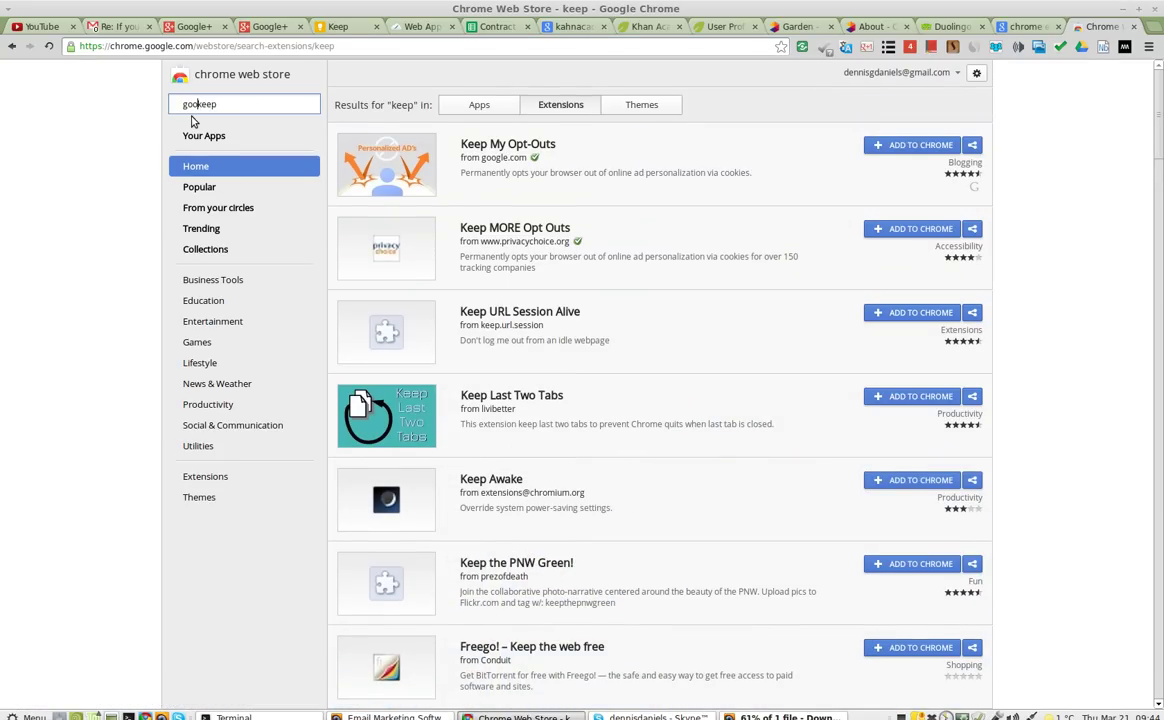
{"action": "key", "text": "Return"}
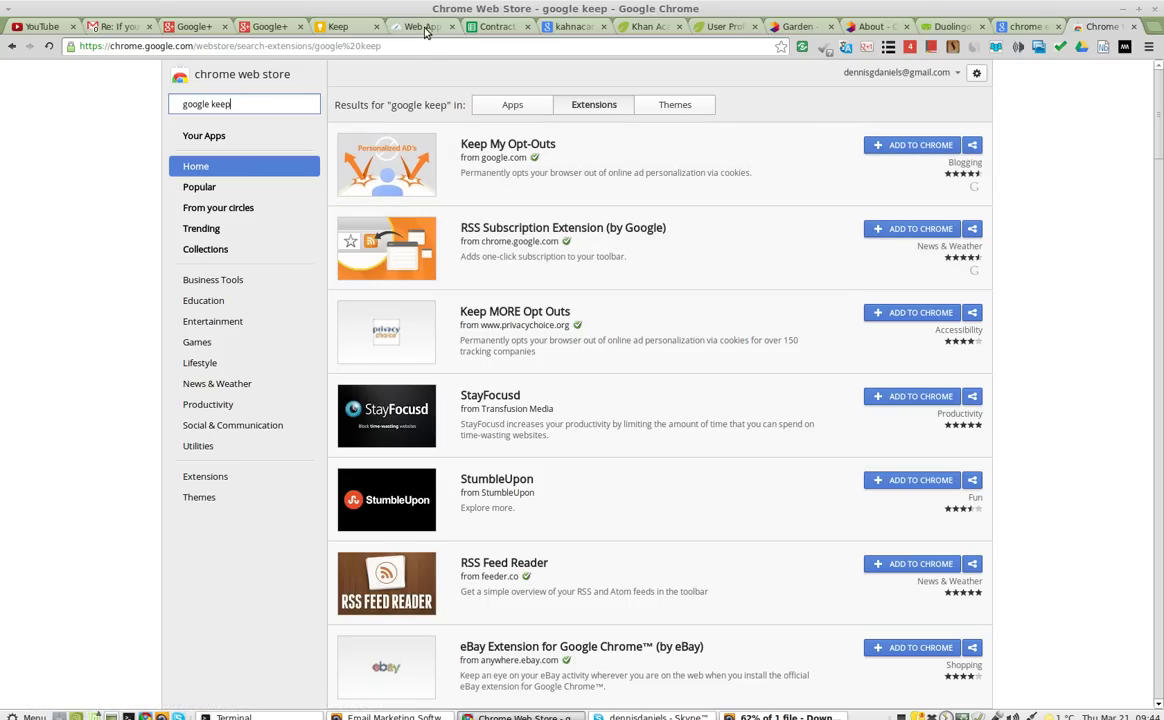
Move the groundwater and Lockheed notes, enlarge the donor-supported note and place it top left.
{"action": "left_click", "coordinate": [392, 27]}
{"action": "left_click_drag", "start_coordinate": [199, 133], "coordinate": [439, 153]}
{"action": "left_click_drag", "start_coordinate": [133, 150], "coordinate": [560, 497]}
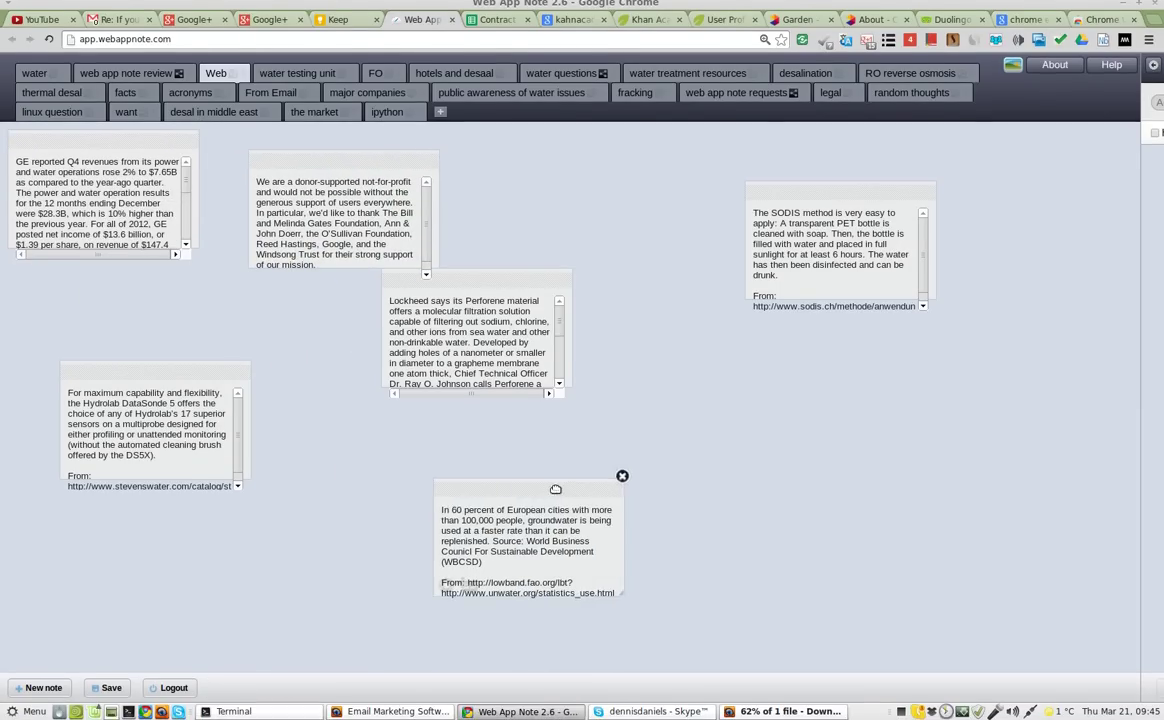
{"action": "left_click_drag", "start_coordinate": [493, 287], "coordinate": [651, 357]}
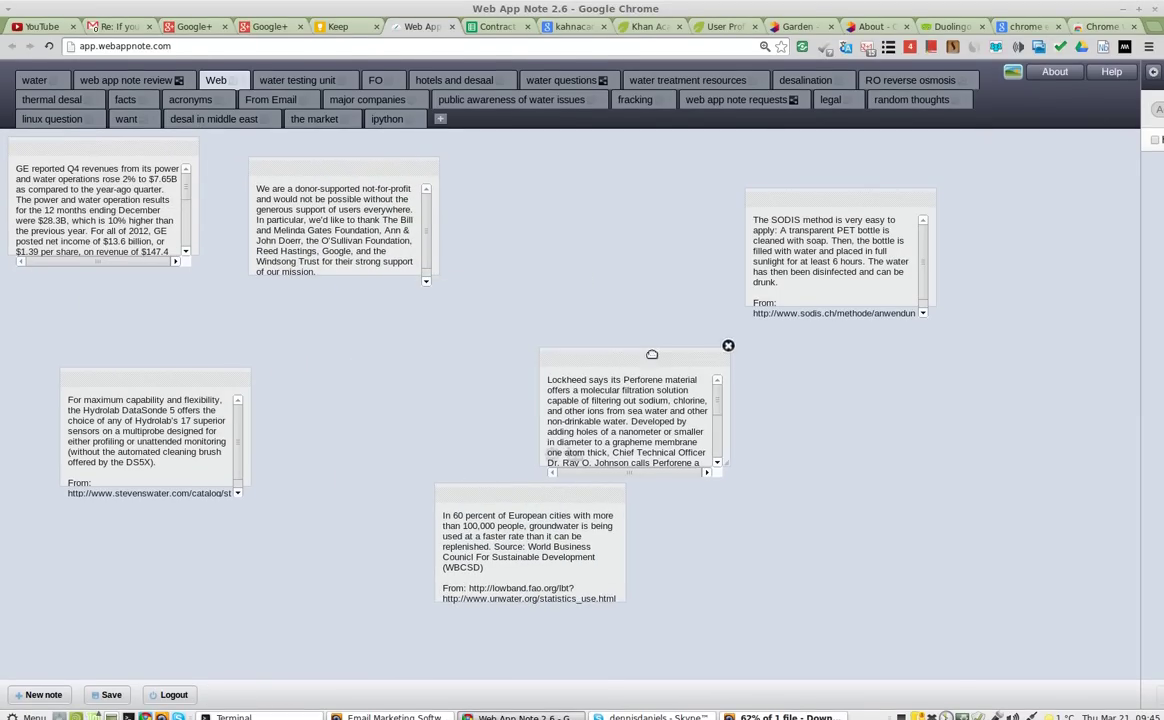
{"action": "left_click_drag", "start_coordinate": [437, 286], "coordinate": [511, 307]}
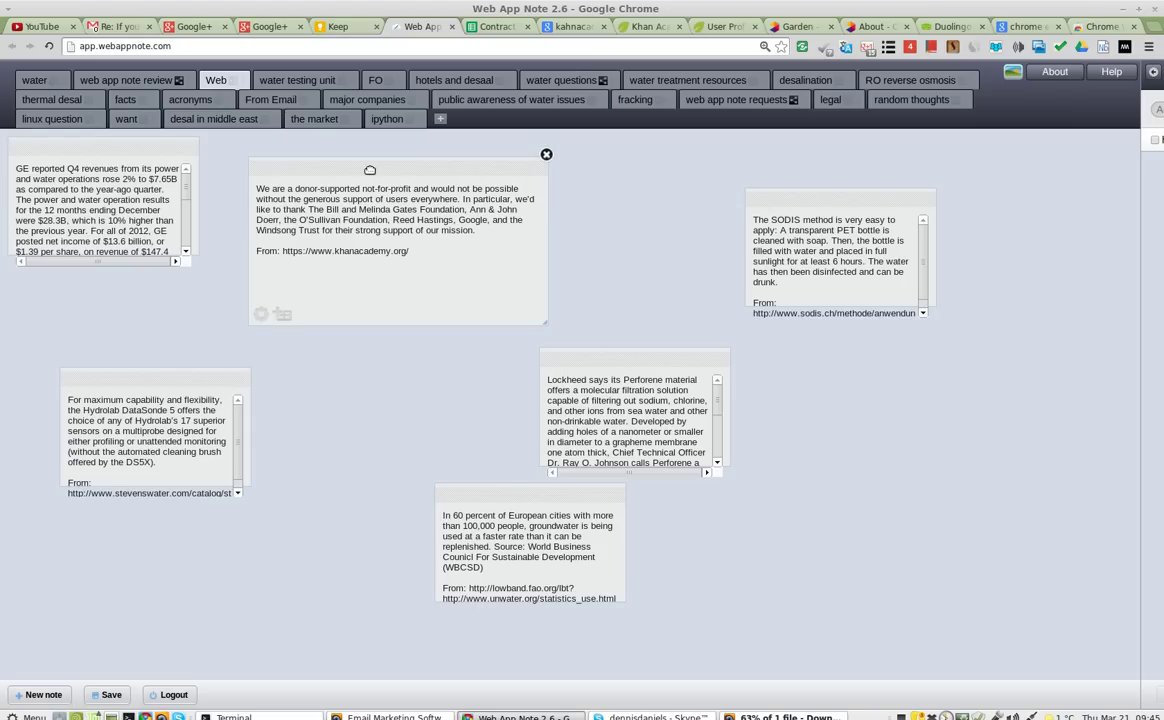
{"action": "left_click_drag", "start_coordinate": [370, 170], "coordinate": [473, 170]}
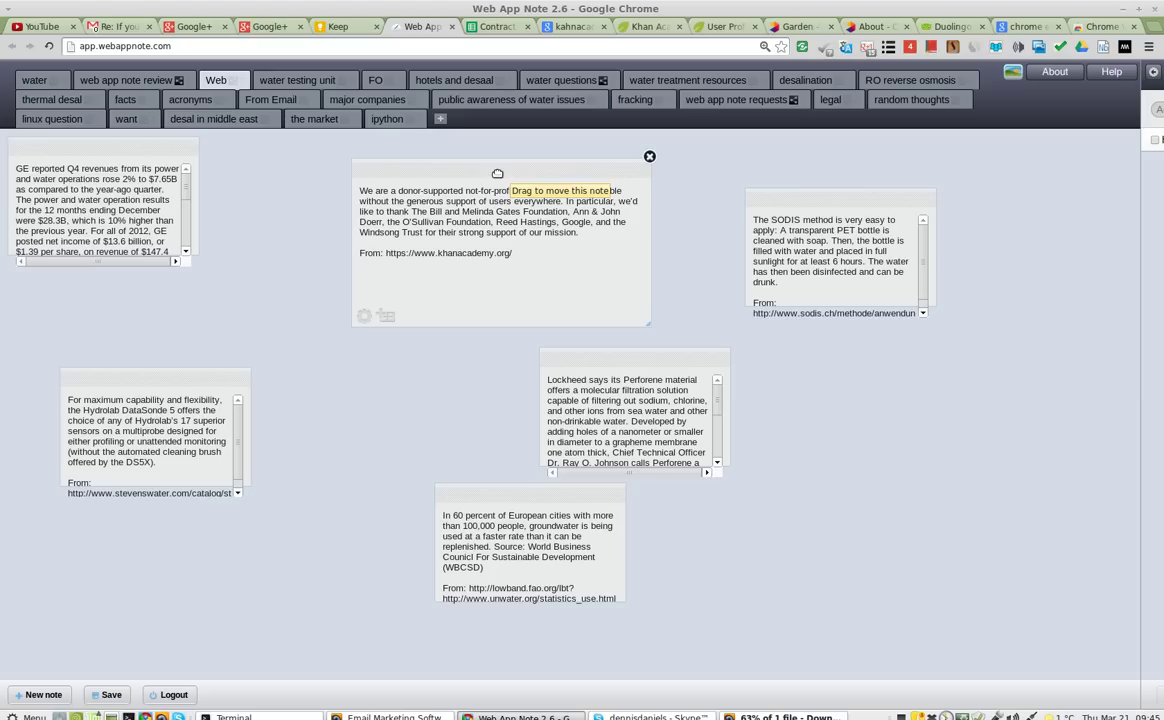
{"action": "left_click_drag", "start_coordinate": [551, 170], "coordinate": [393, 120]}
Place the donor-supported note beside the IPython note on the ipython board, then return to Keep.
{"action": "left_click", "coordinate": [393, 120]}
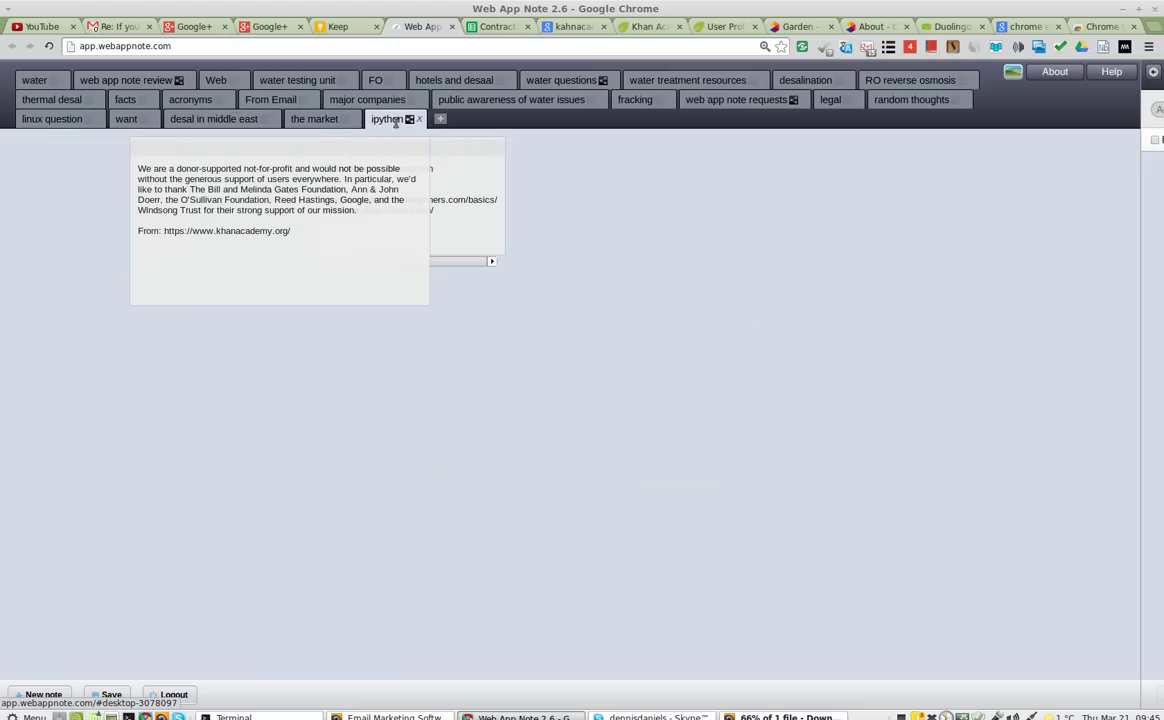
{"action": "left_click_drag", "start_coordinate": [336, 162], "coordinate": [743, 232]}
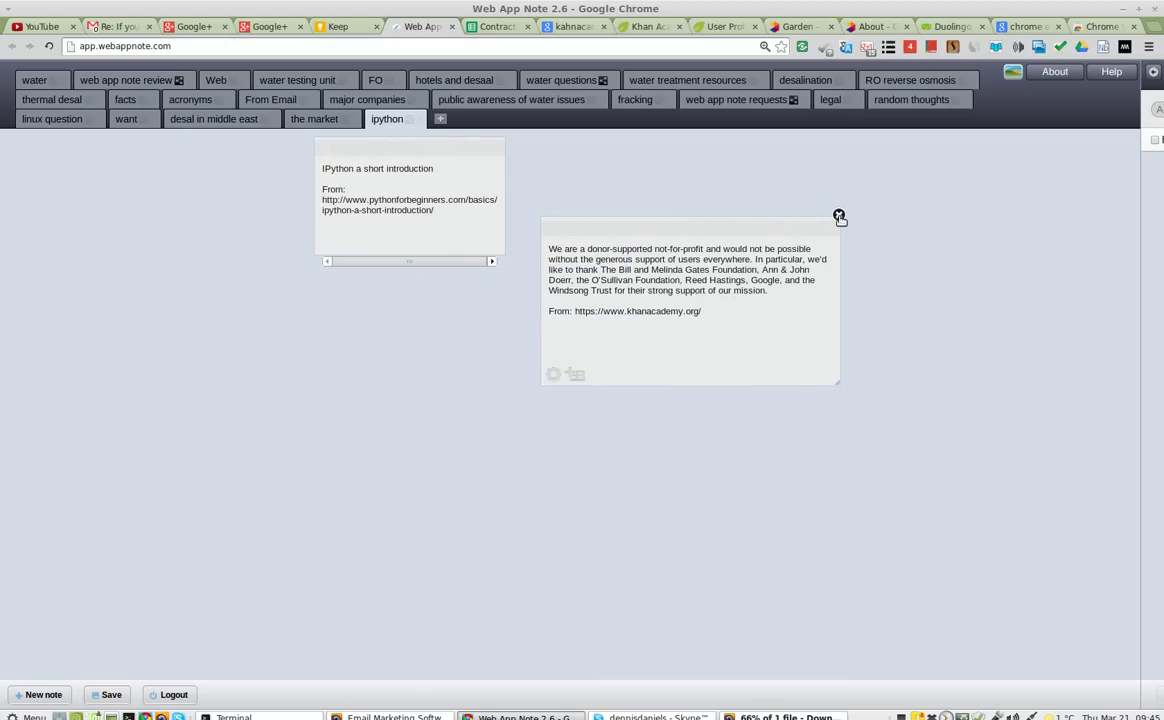
{"action": "left_click", "coordinate": [340, 27]}
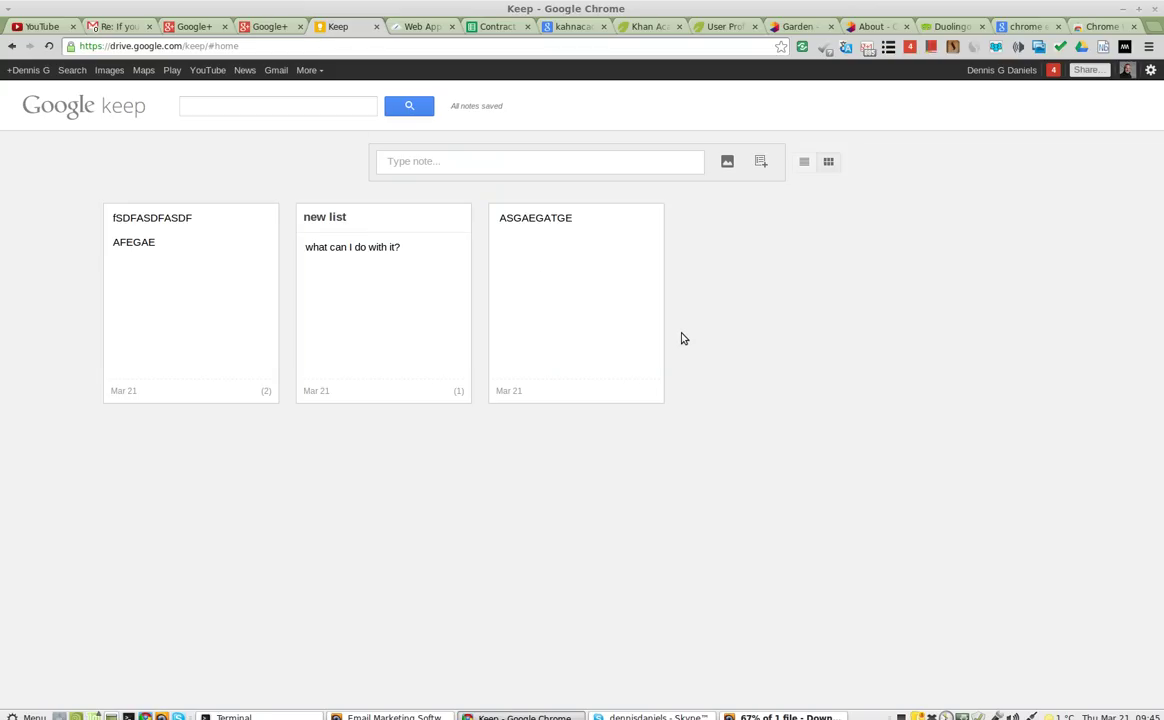
Start a new Keep note containing the image 1Screenshot.png.
{"action": "left_click", "coordinate": [728, 164]}
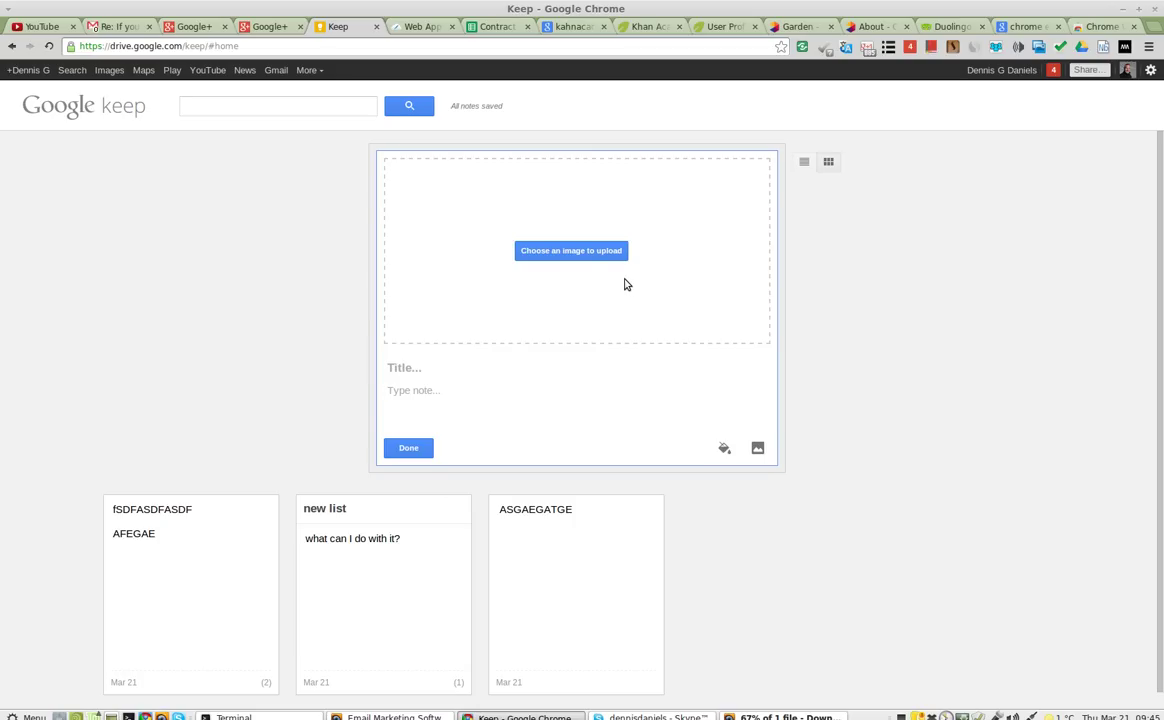
{"action": "left_click", "coordinate": [583, 255]}
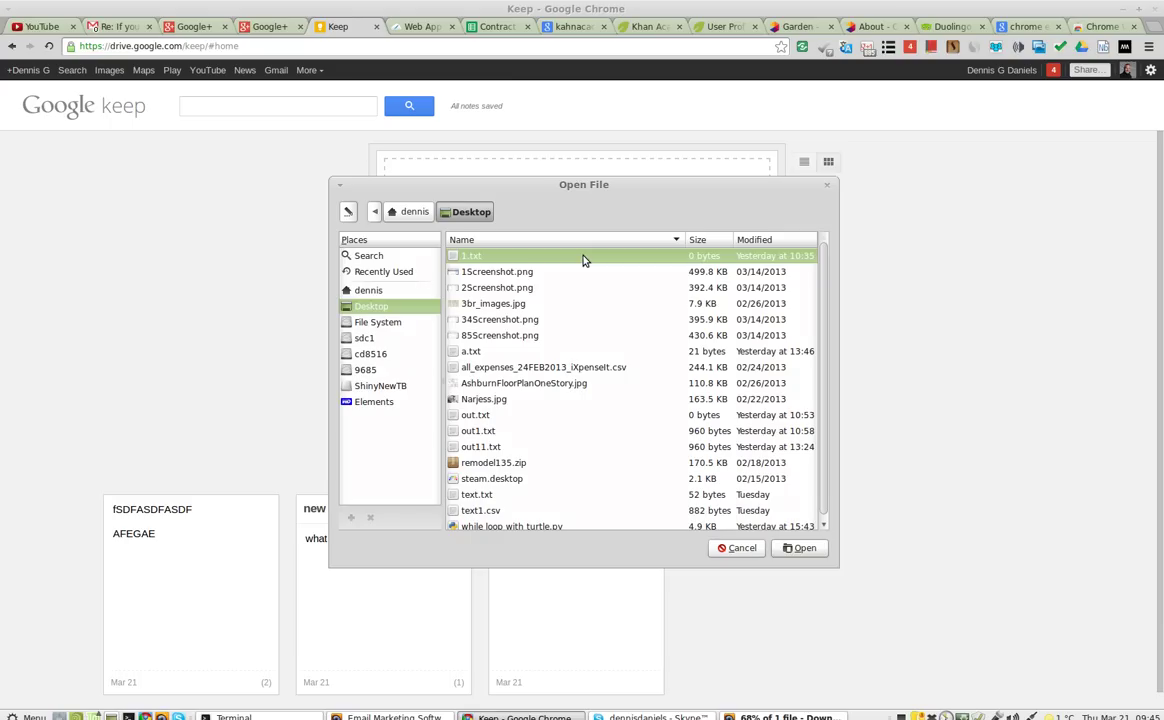
{"action": "left_click", "coordinate": [533, 271]}
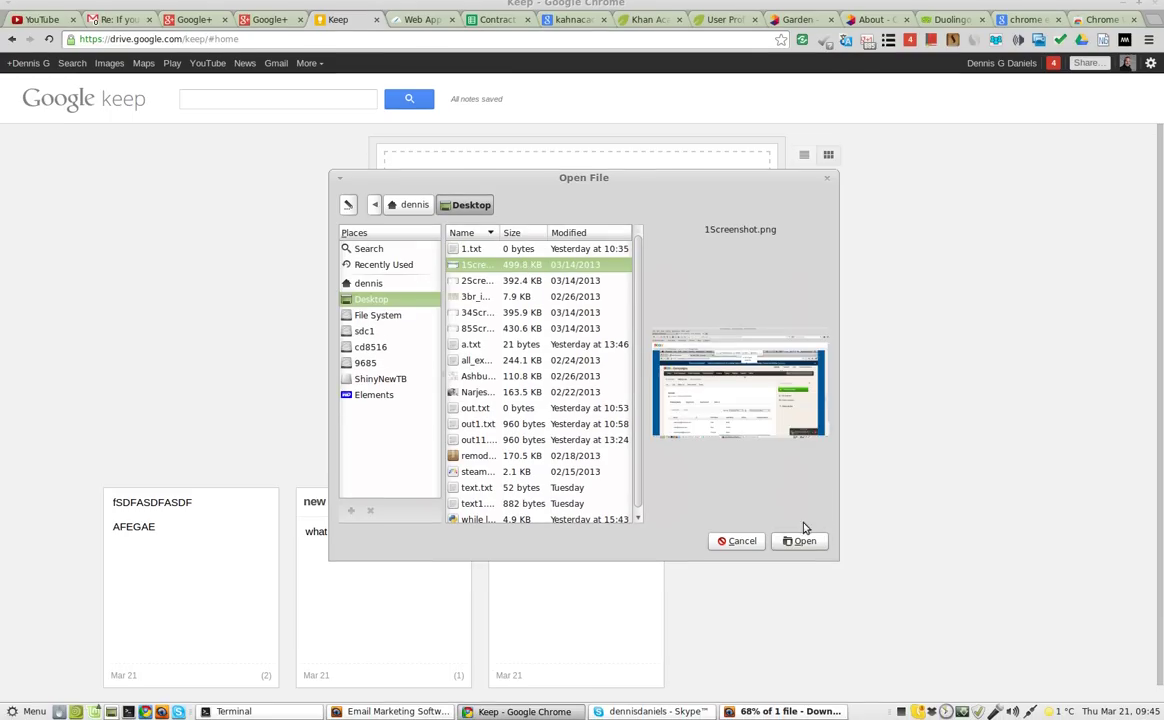
{"action": "left_click", "coordinate": [805, 542]}
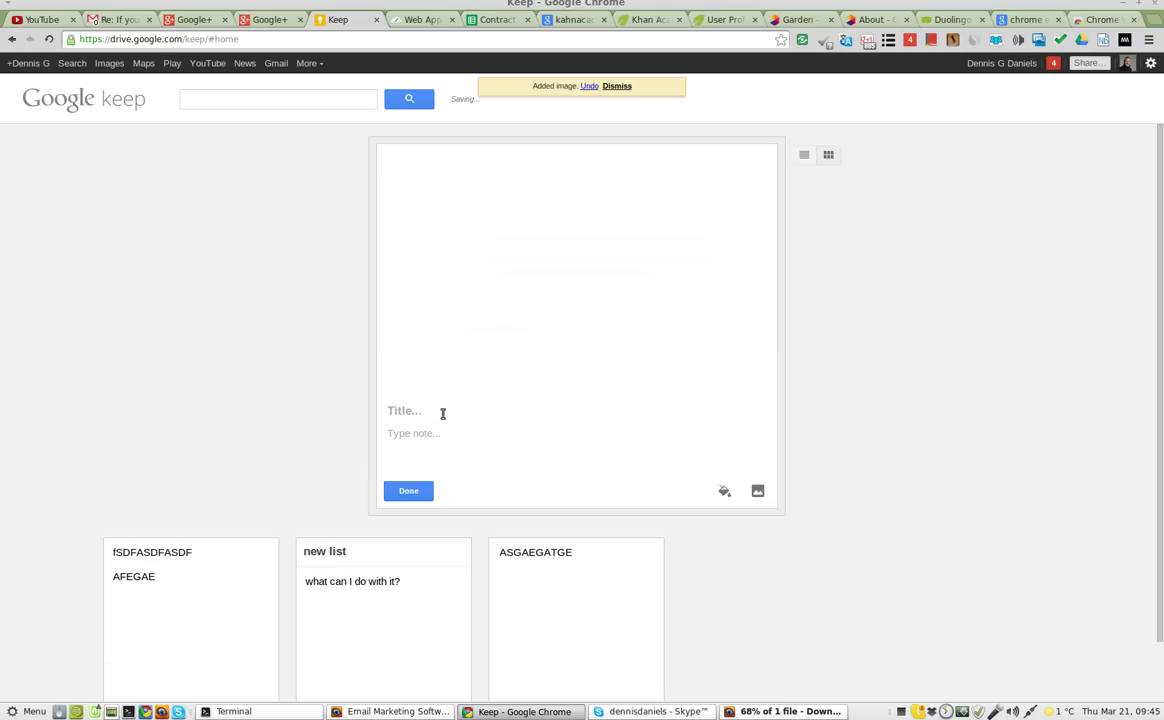
Give the image note body 'aegaega' and title 'eatte', and save it.
{"action": "left_click", "coordinate": [444, 438]}
{"action": "type", "text": "aegaega"}
{"action": "left_click", "coordinate": [431, 414]}
{"action": "type", "text": "eatte"}
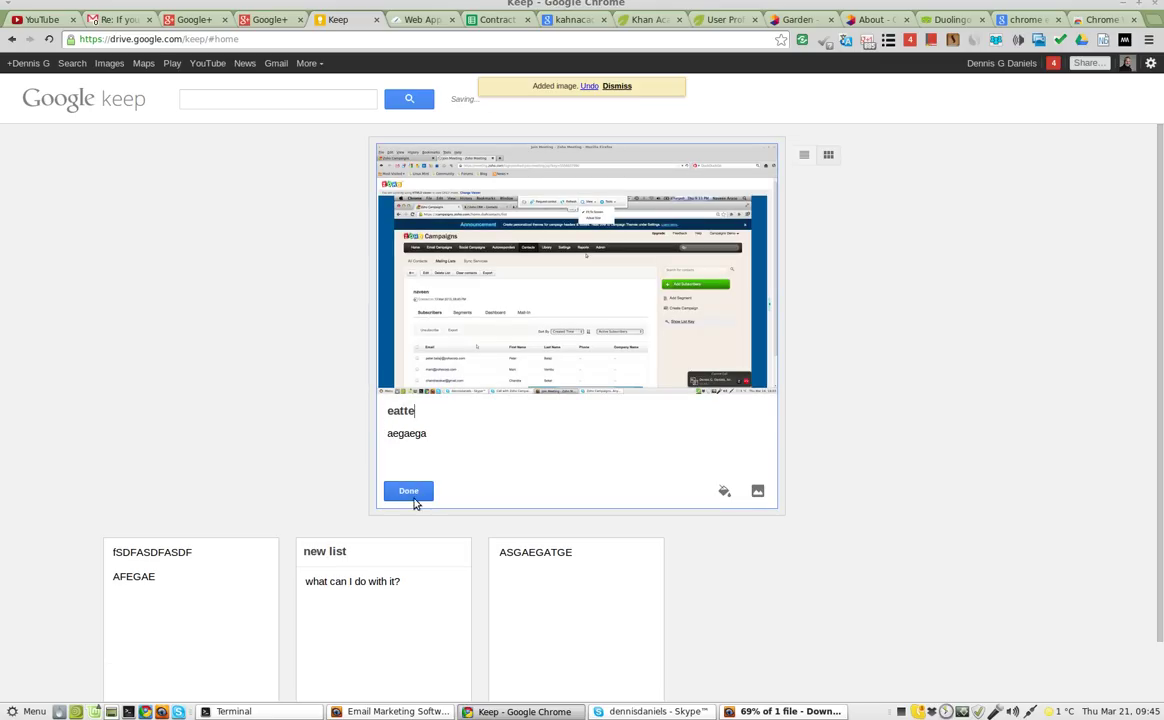
{"action": "left_click", "coordinate": [412, 495]}
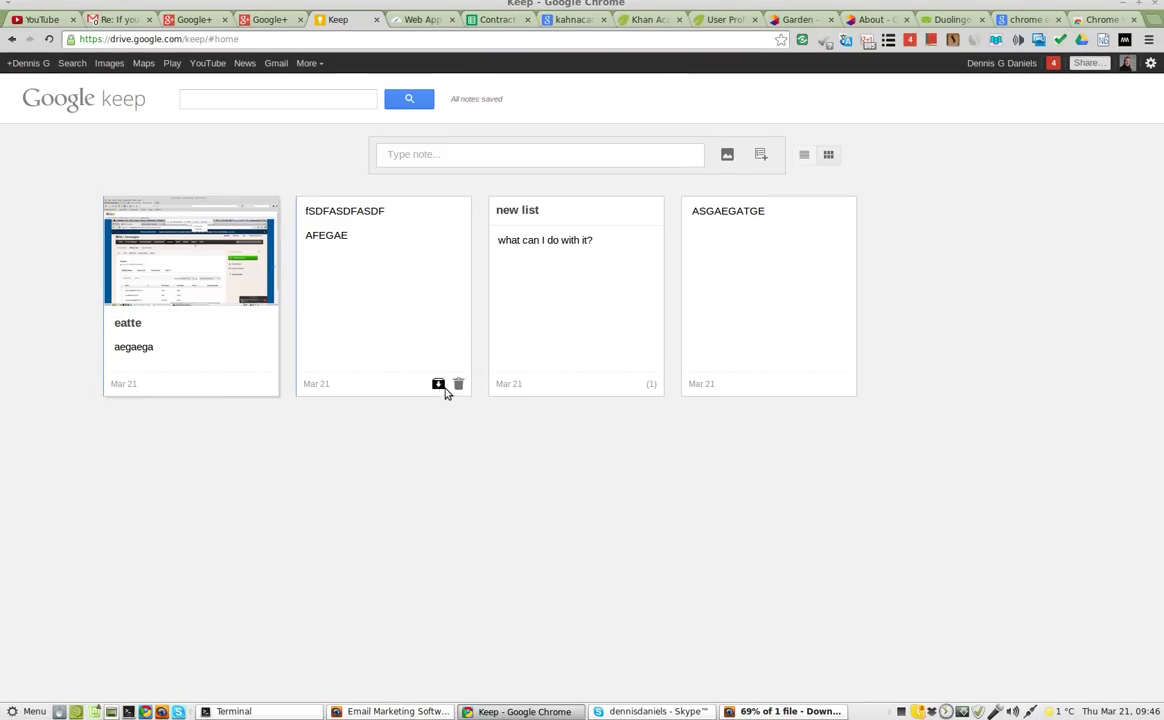
Retitle the ASGAEGATGE note 'Pros' and replace its body text with '?'.
{"action": "left_click", "coordinate": [735, 211]}
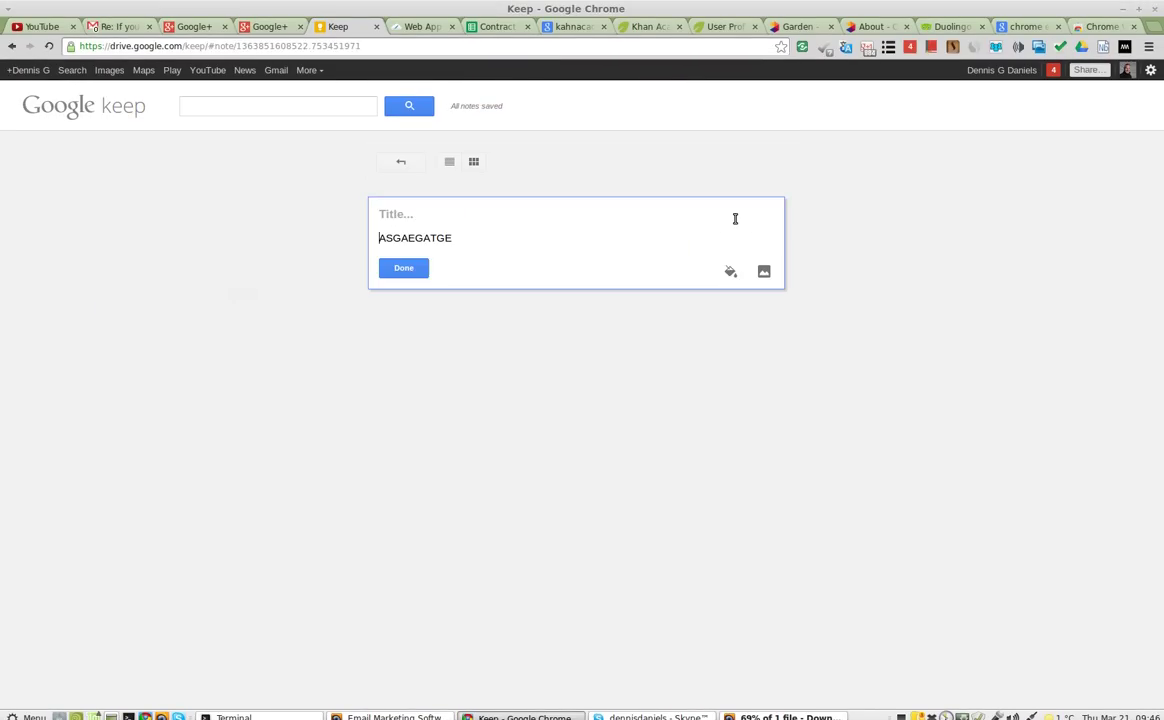
{"action": "left_click", "coordinate": [483, 218]}
{"action": "type", "text": "Proc"}
{"action": "key", "text": "BackSpace"}
{"action": "double_click", "coordinate": [471, 239]}
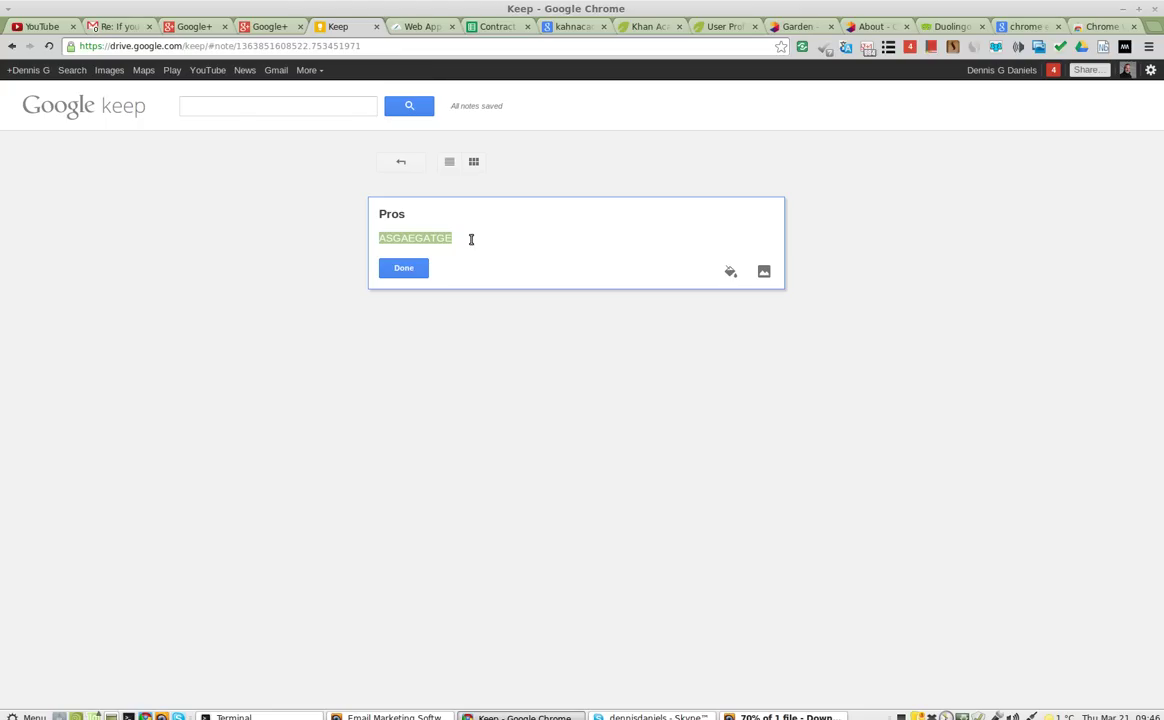
{"action": "type", "text": "?"}
Save the Pros note, then briefly view the fSDFASDFASDF list and return to the grid.
{"action": "left_click", "coordinate": [403, 268]}
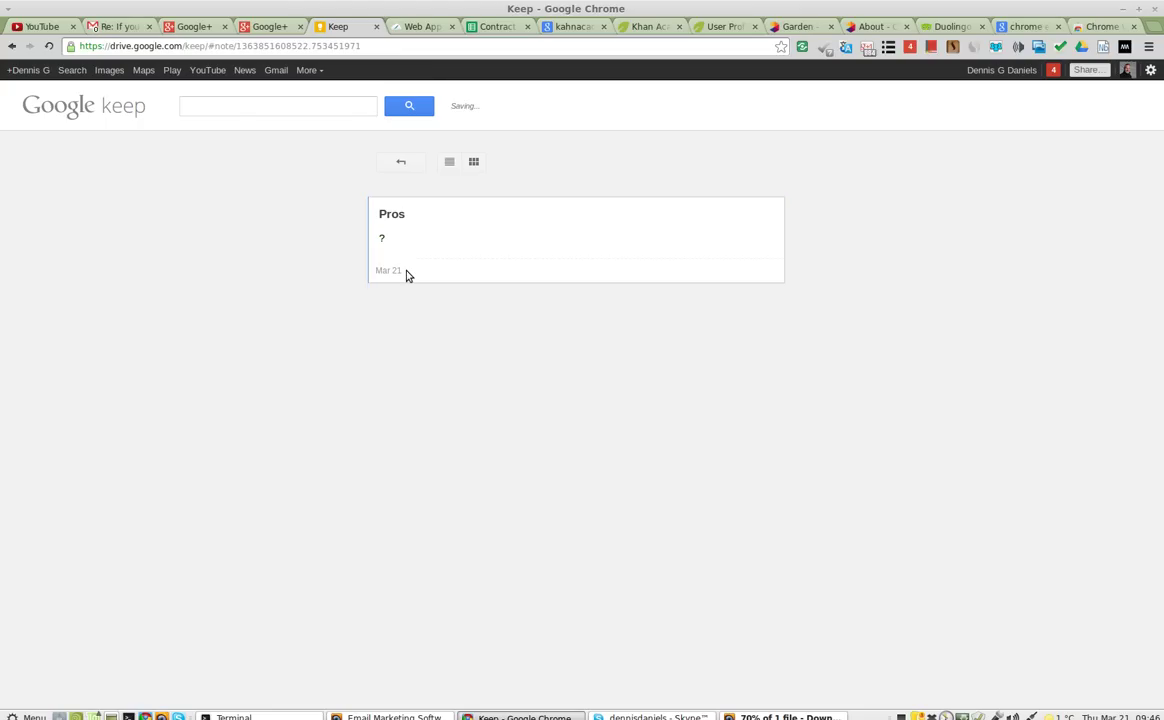
{"action": "left_click", "coordinate": [385, 160]}
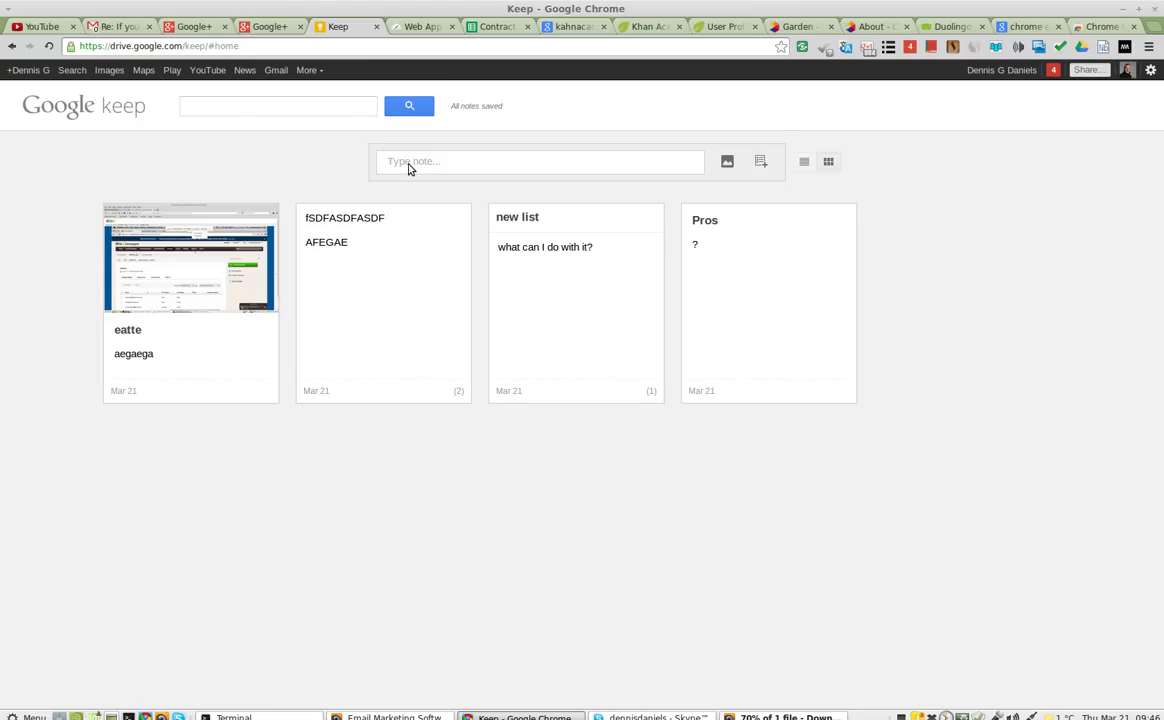
{"action": "left_click", "coordinate": [403, 223]}
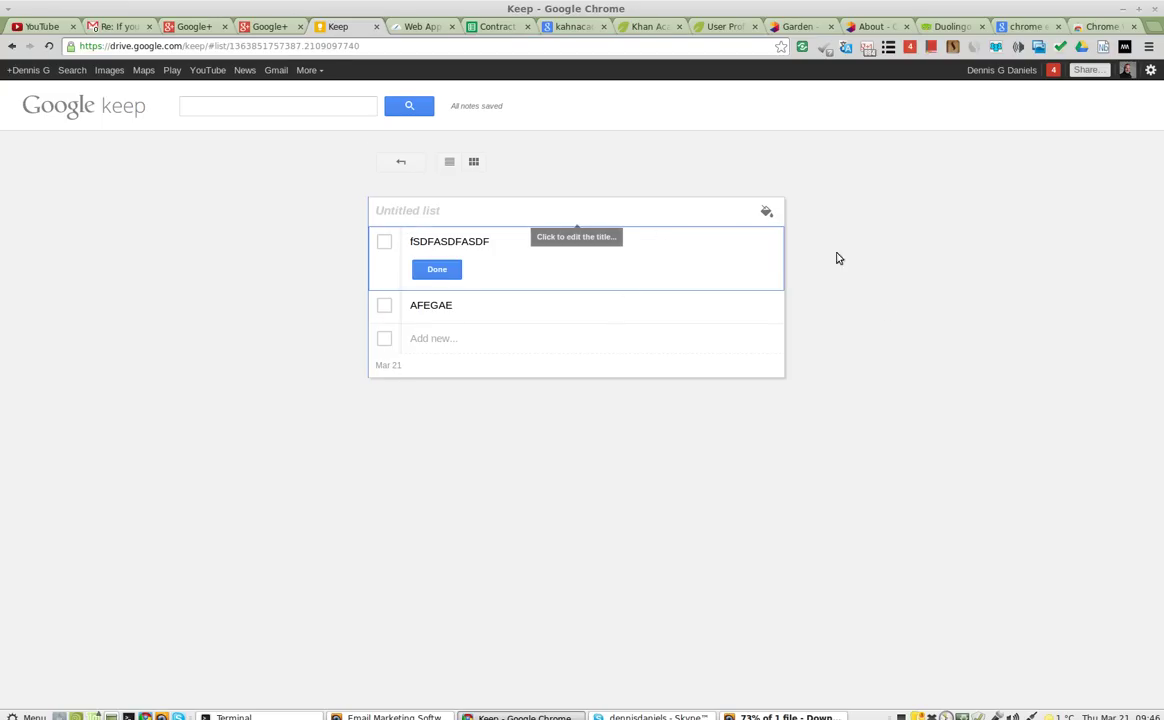
{"action": "left_click", "coordinate": [398, 162]}
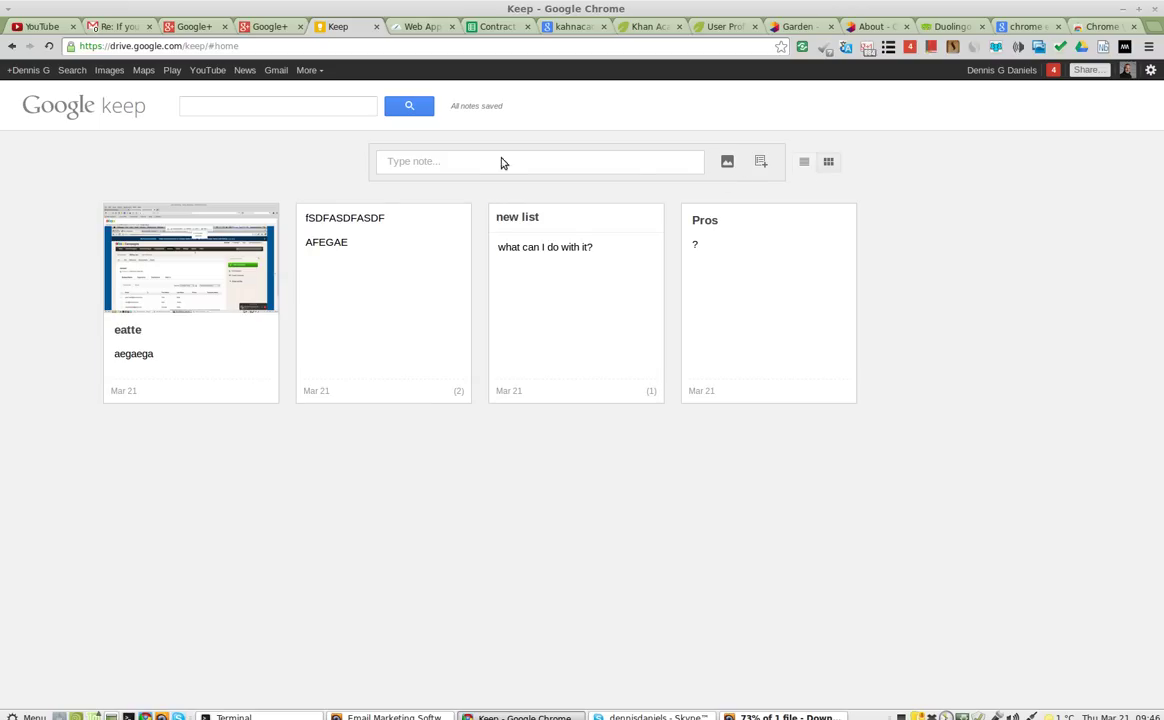
Create a new note titled 'Cons' and turn it into a checklist.
{"action": "left_click", "coordinate": [530, 164]}
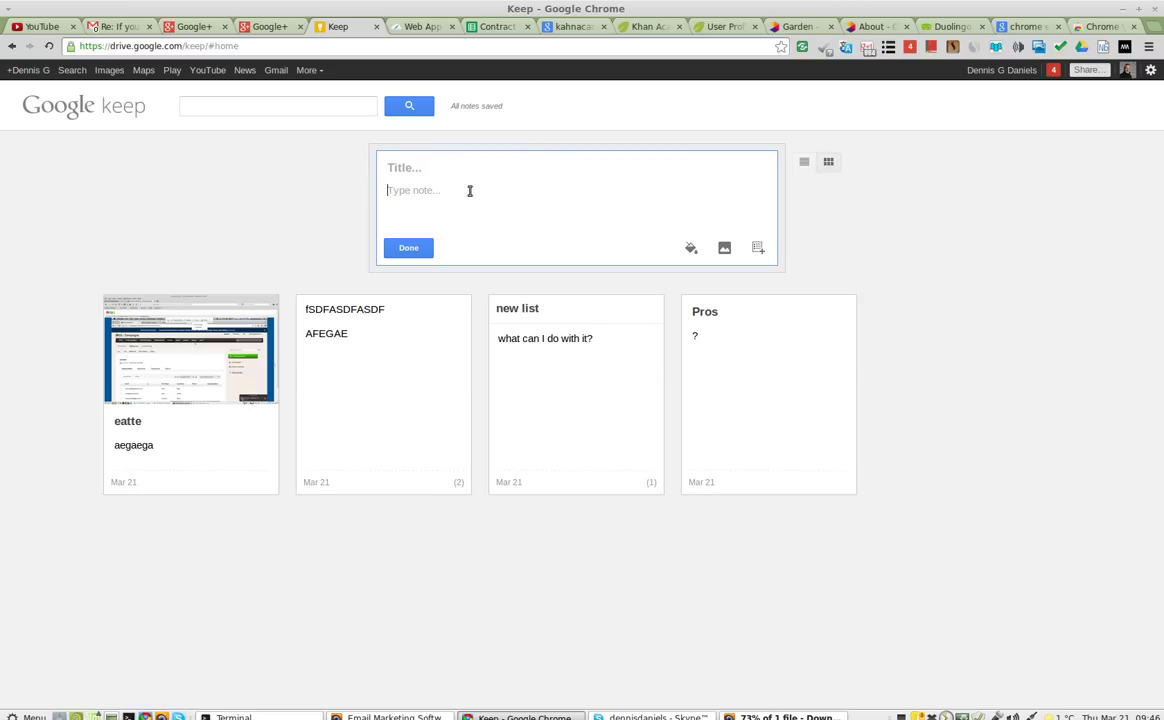
{"action": "type", "text": "Cons"}
{"action": "left_click", "coordinate": [422, 196]}
{"action": "type", "text": "mn"}
{"action": "key", "text": "BackSpace"}
{"action": "left_click", "coordinate": [758, 247]}
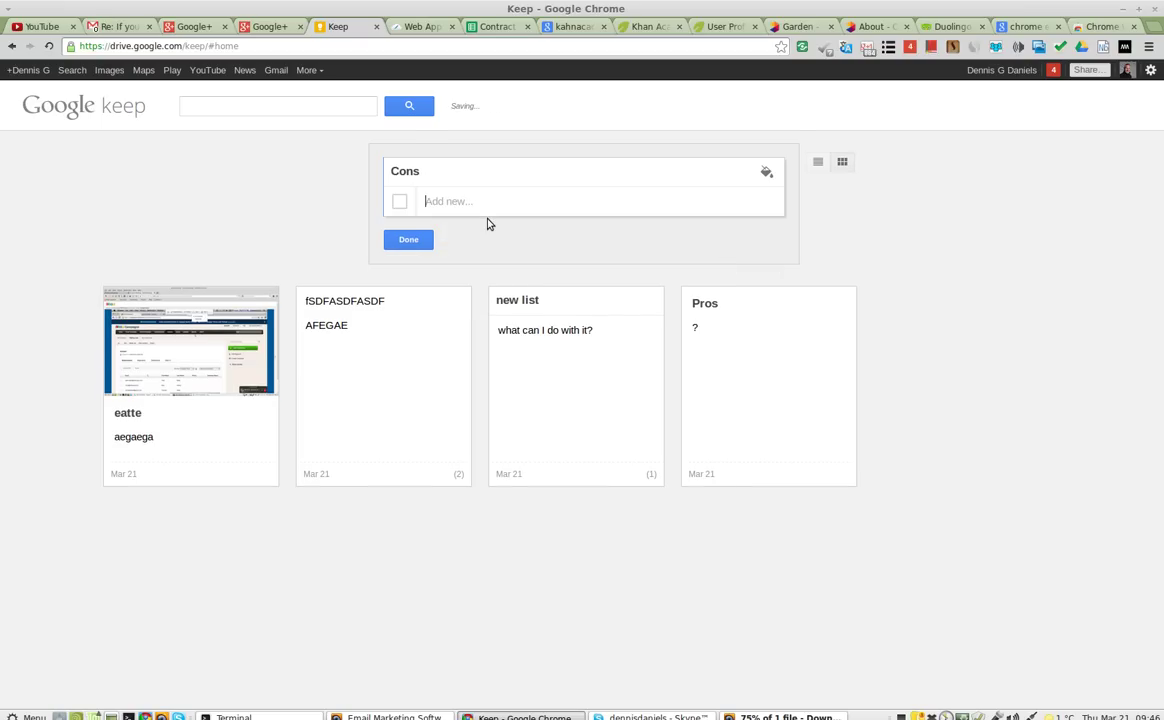
Add four items (no drag and drop, no web grabbing, can't share, can't drag into lists) and save.
{"action": "type", "text": "no dro"}
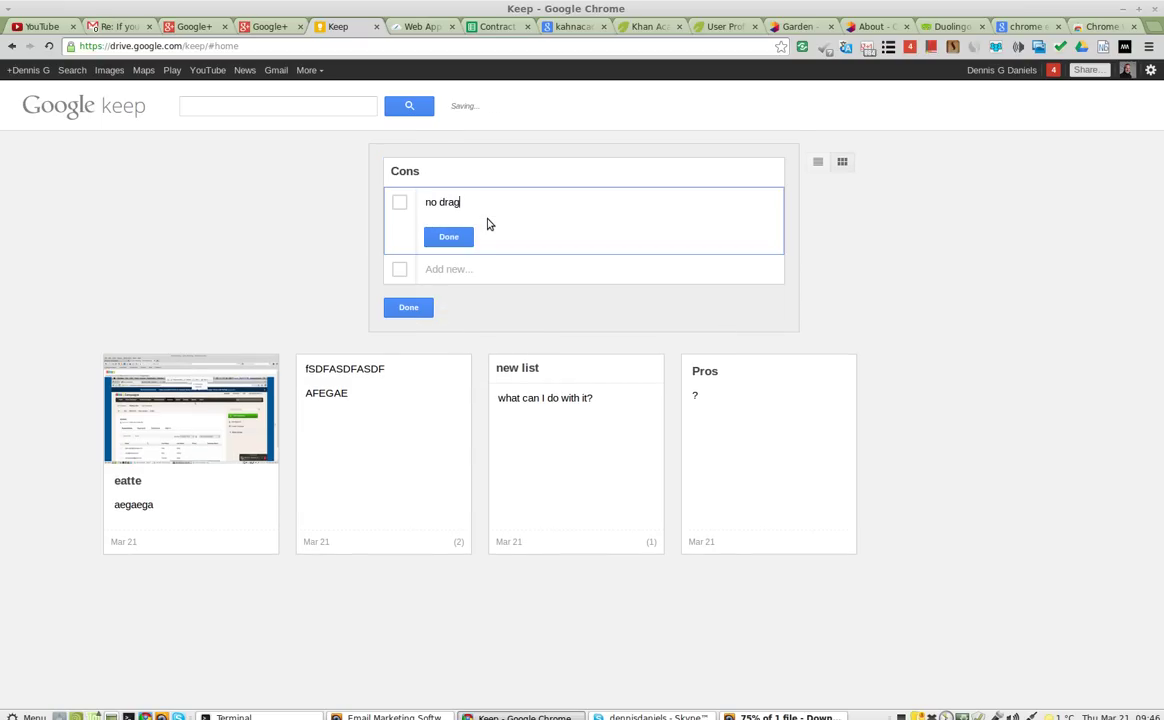
{"action": "type", "text": "g and drop"}
{"action": "left_click", "coordinate": [428, 270]}
{"action": "type", "text": "no"}
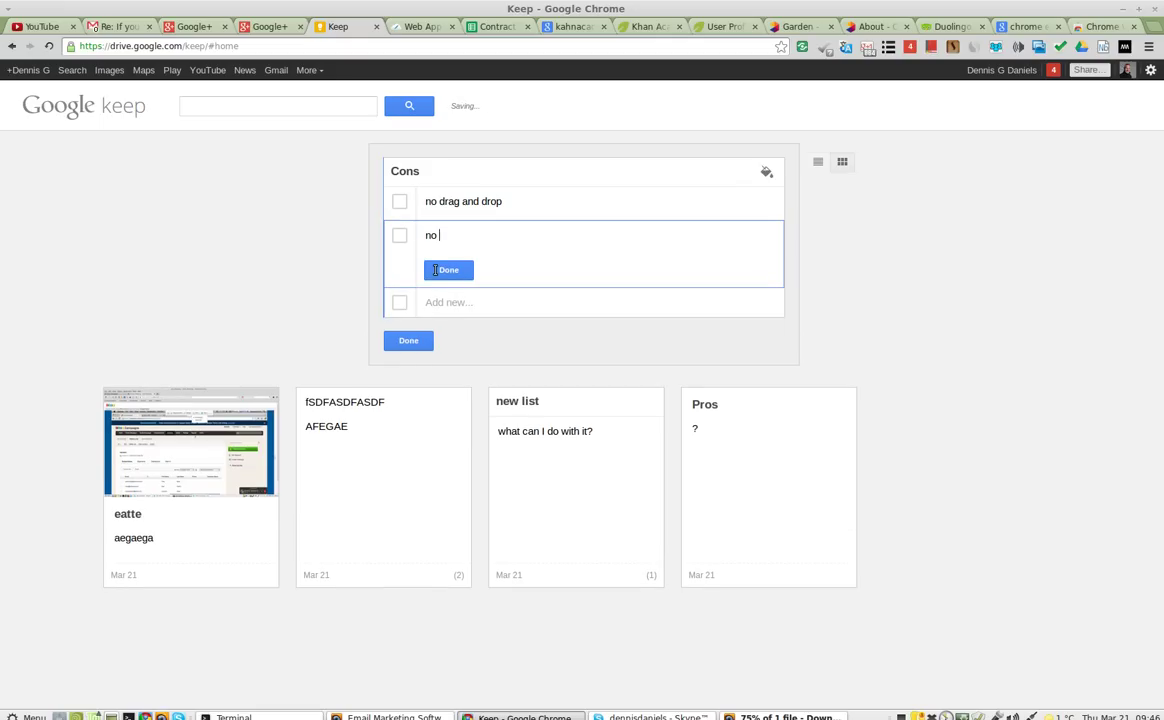
{"action": "type", "text": " linkage to grabbing not "}
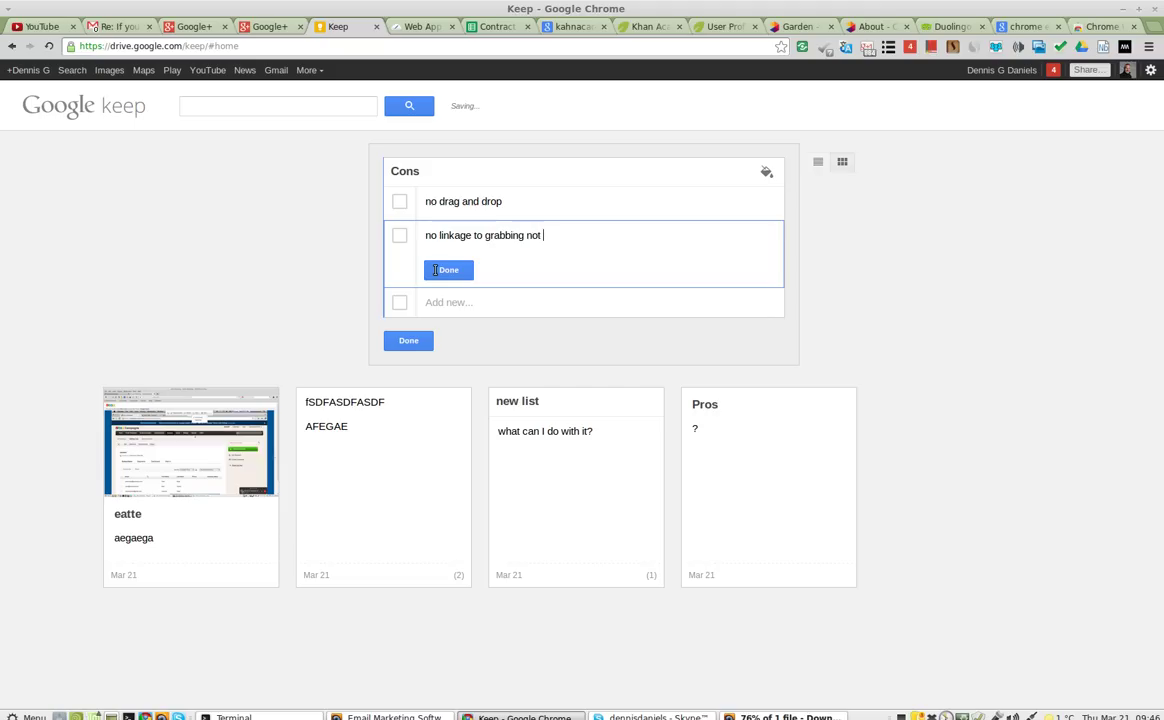
{"action": "type", "text": "es off the we3b"}
{"action": "left_click", "coordinate": [453, 302]}
{"action": "type", "text": "can't share the notes"}
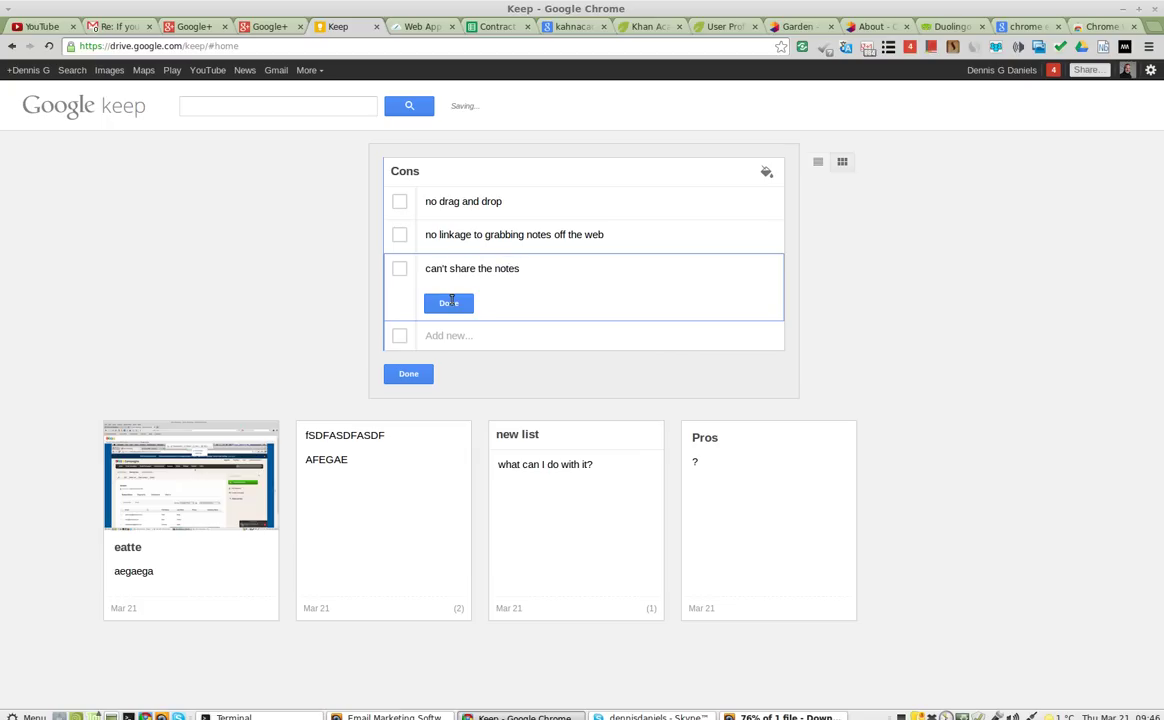
{"action": "left_click", "coordinate": [468, 336]}
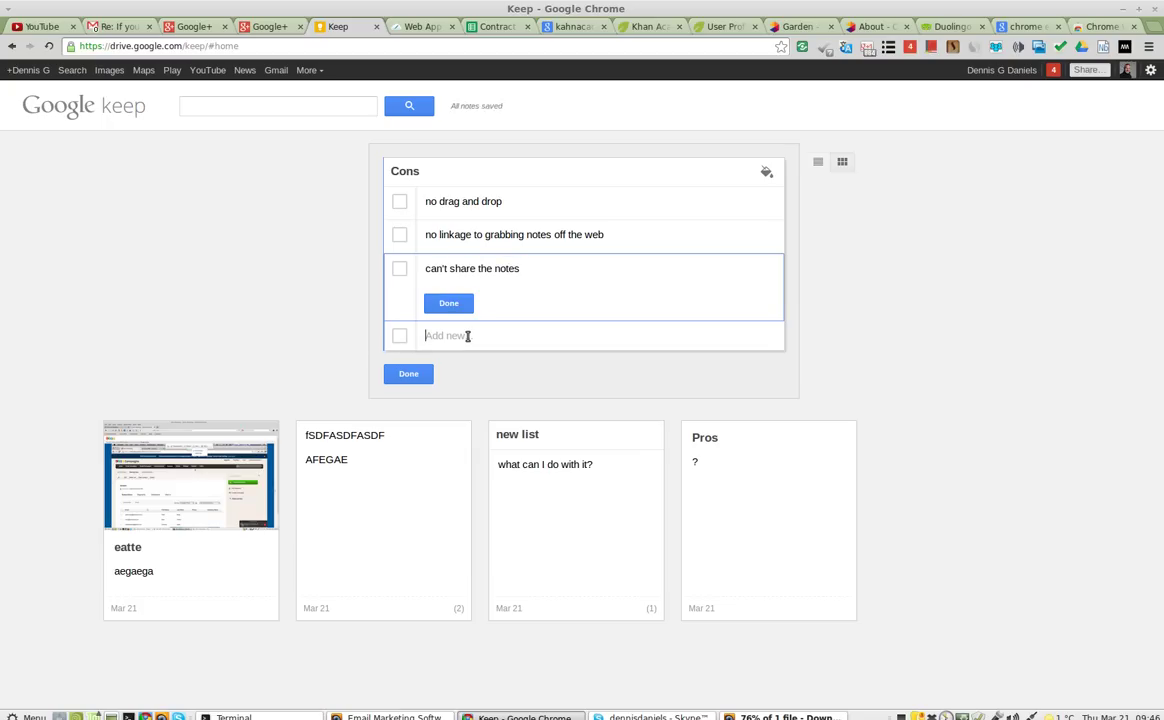
{"action": "type", "text": "can't dra"}
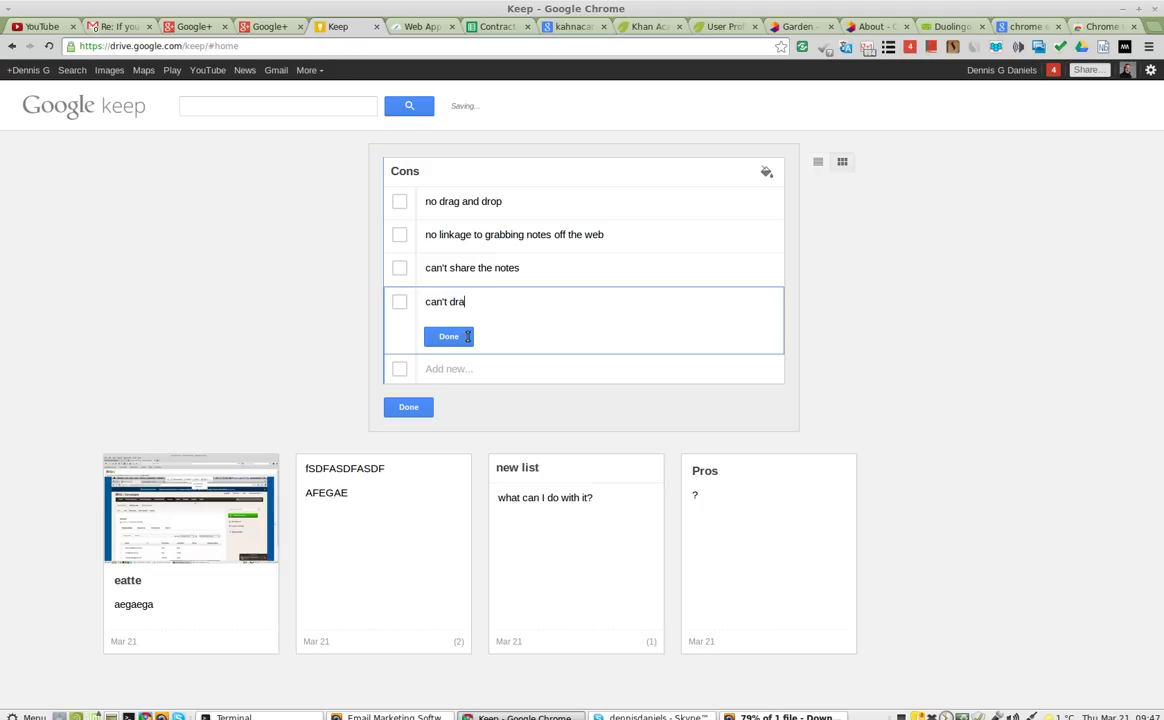
{"action": "type", "text": "g notes into lists"}
{"action": "left_click", "coordinate": [472, 366]}
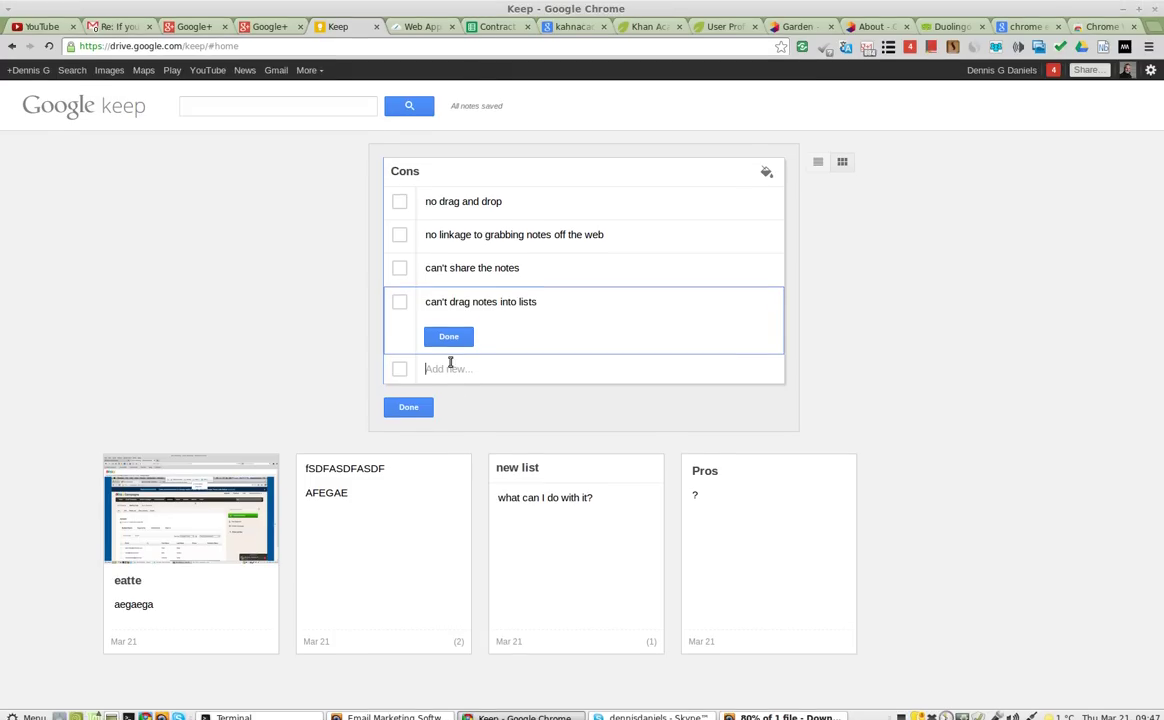
{"action": "left_click", "coordinate": [409, 406]}
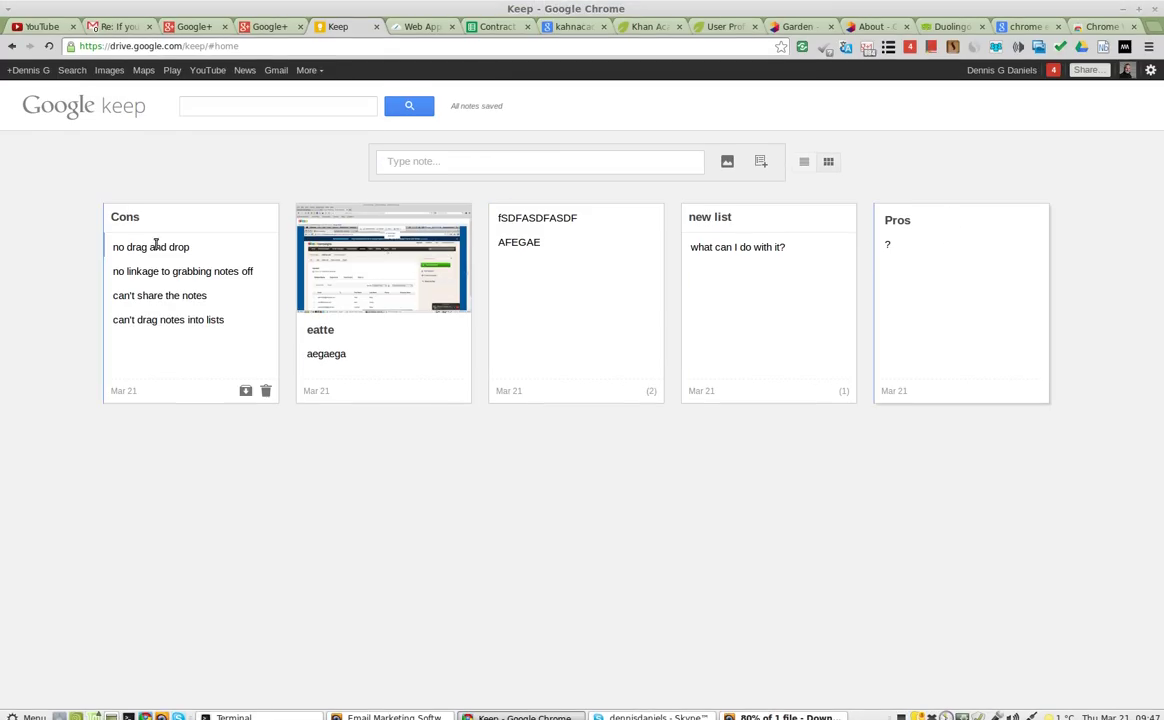
{"action": "left_click_drag", "start_coordinate": [182, 223], "coordinate": [935, 221]}
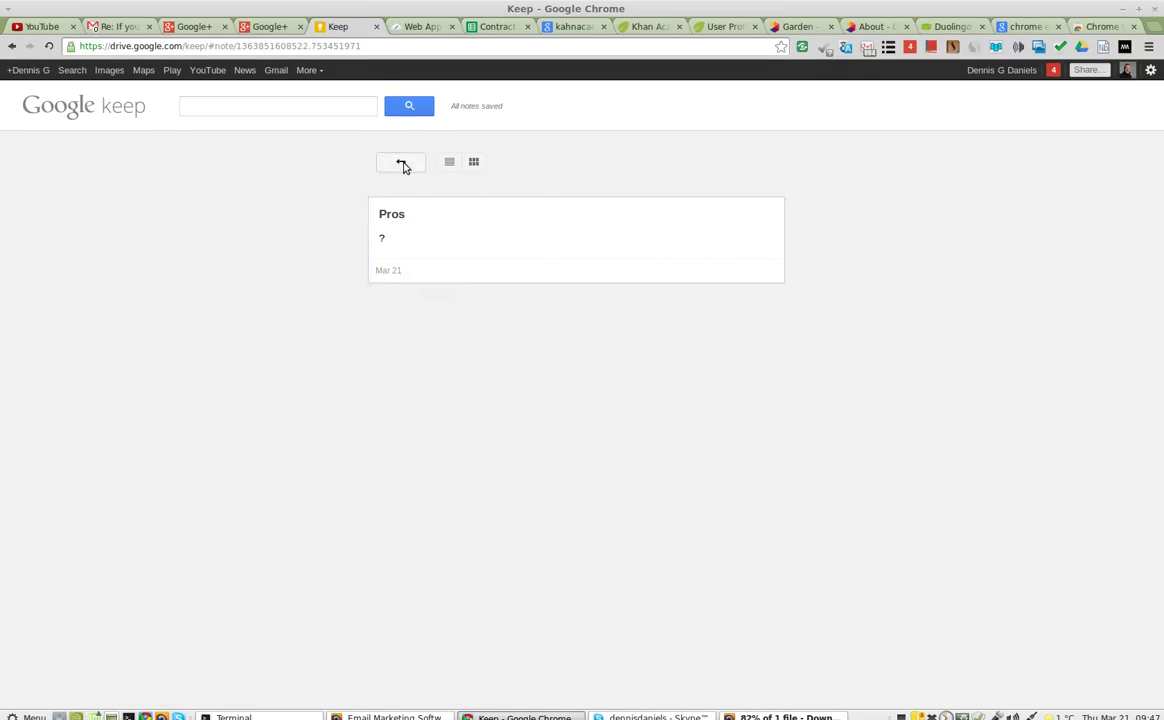
{"action": "left_click", "coordinate": [402, 164]}
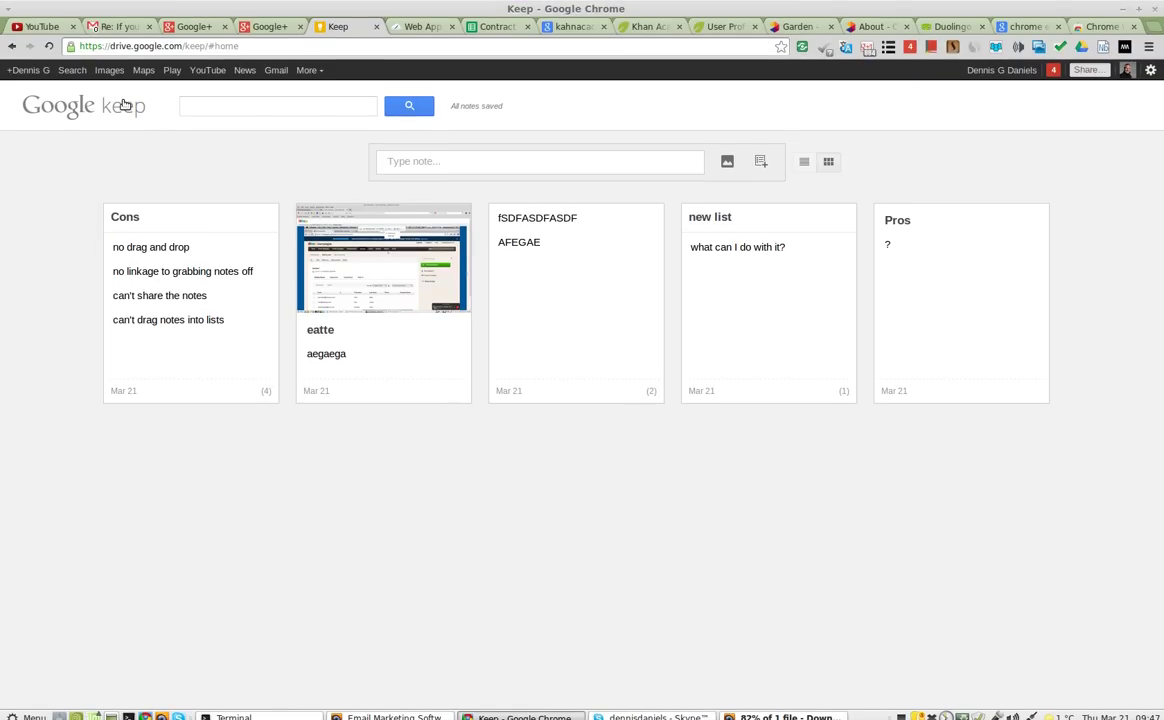
{"action": "left_click", "coordinate": [412, 27]}
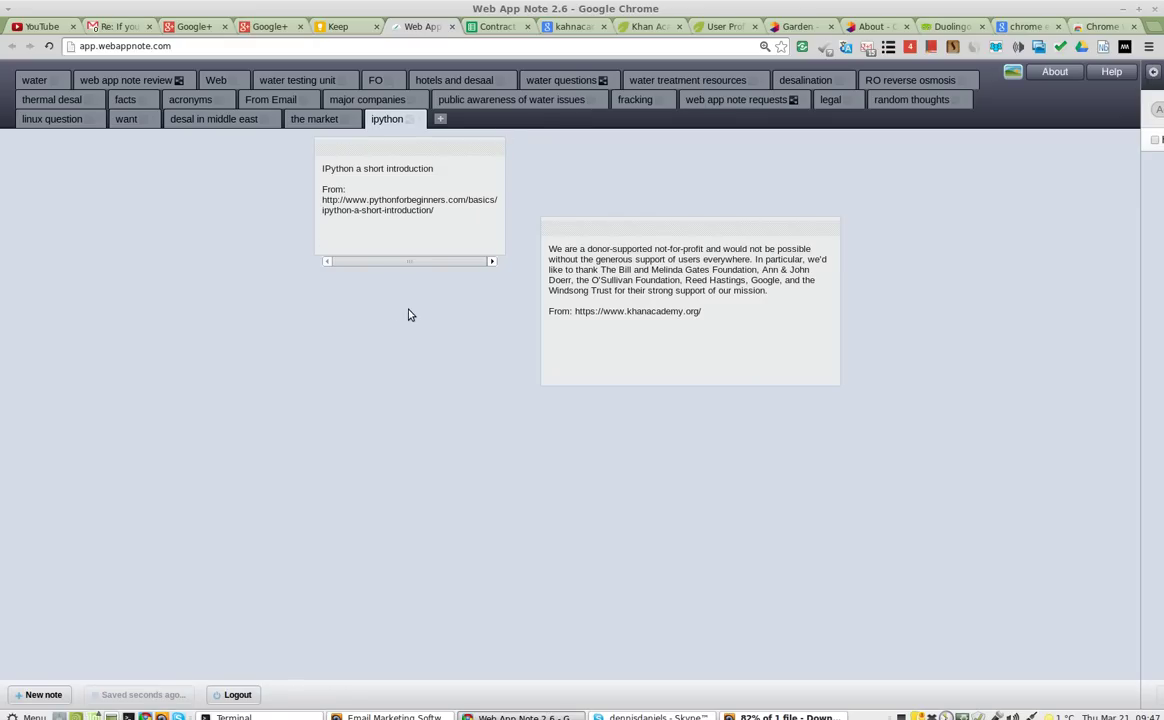
{"action": "left_click", "coordinate": [338, 26]}
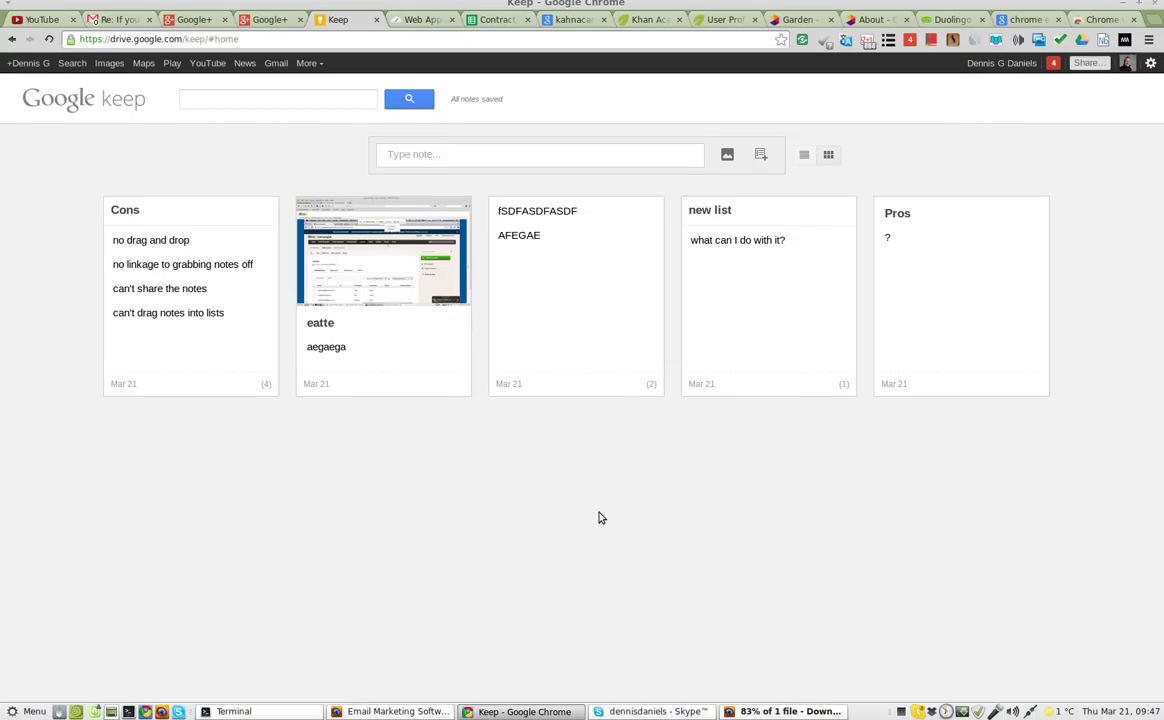